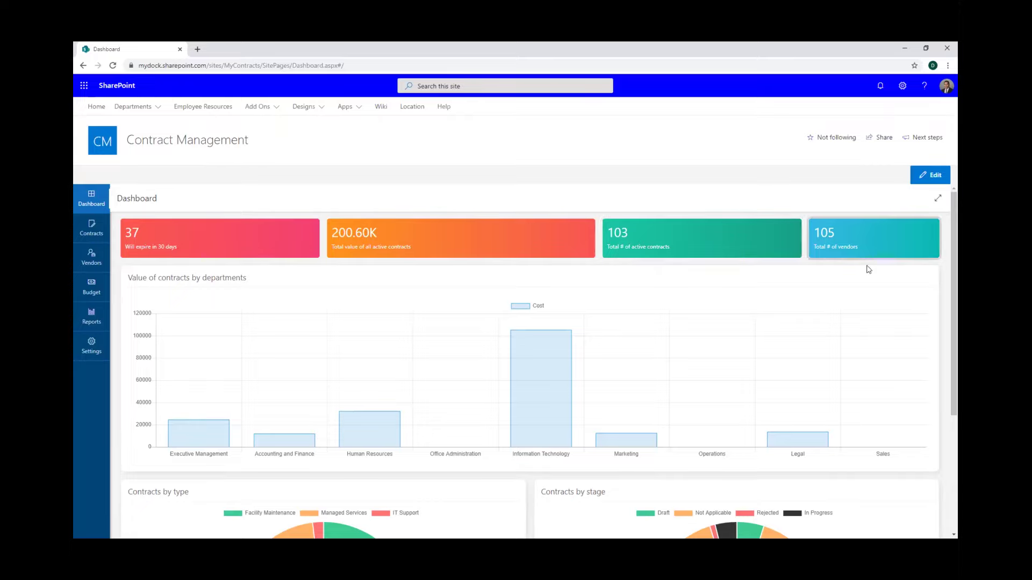
Examine the dashboard's summary tiles and its charts of contract value by department, contracts by type and contracts by stage
scroll(943, 254, down, 1)
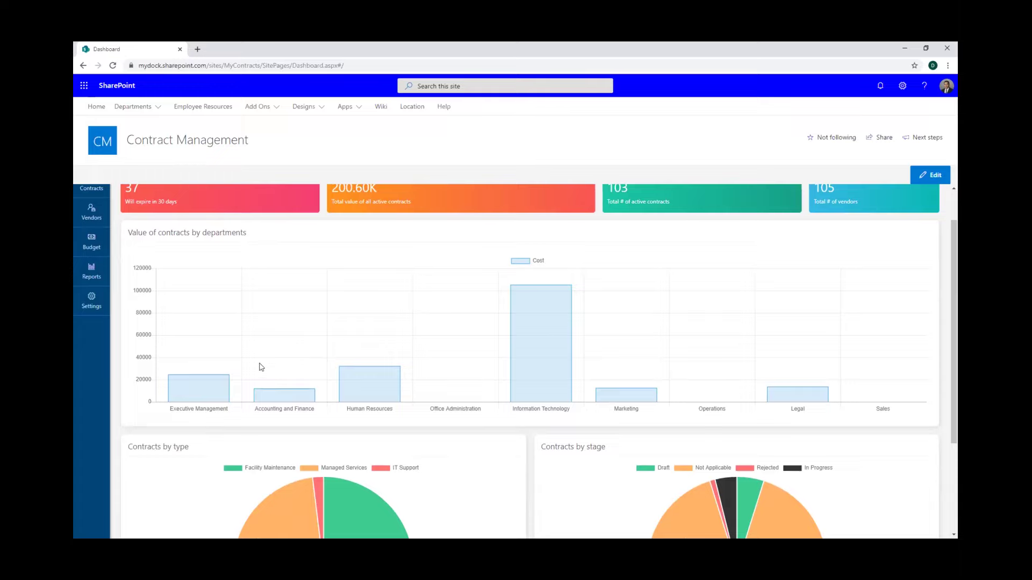
scroll(418, 341, down, 3)
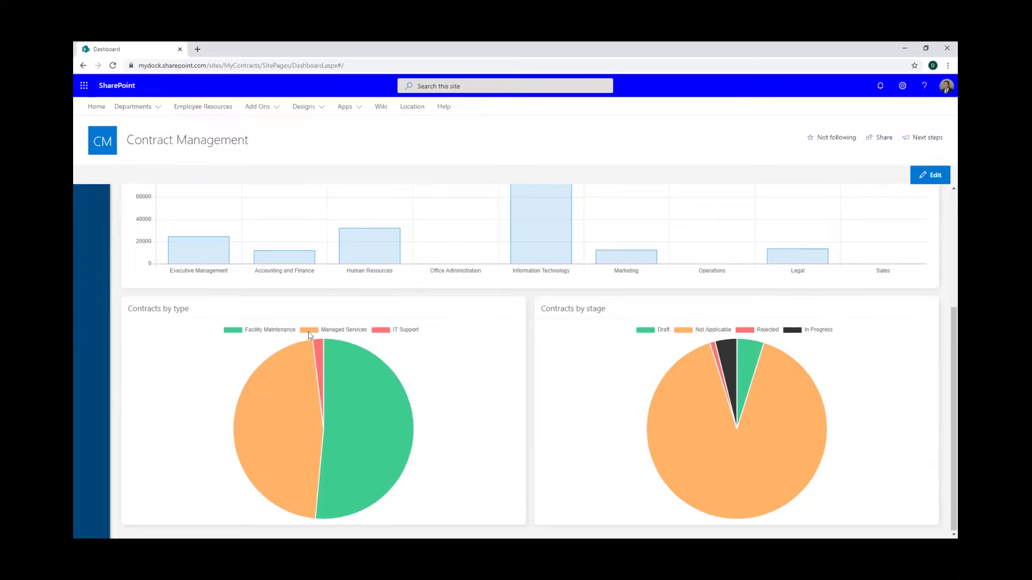
scroll(258, 330, up, 4)
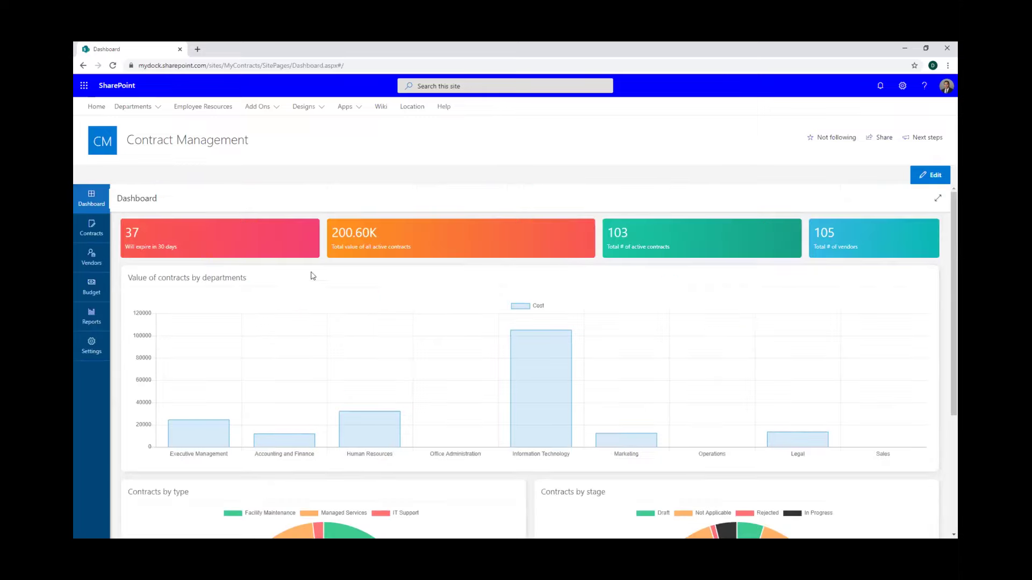
Open the contracts list, search it for "inter", and clear the search text
click(92, 230)
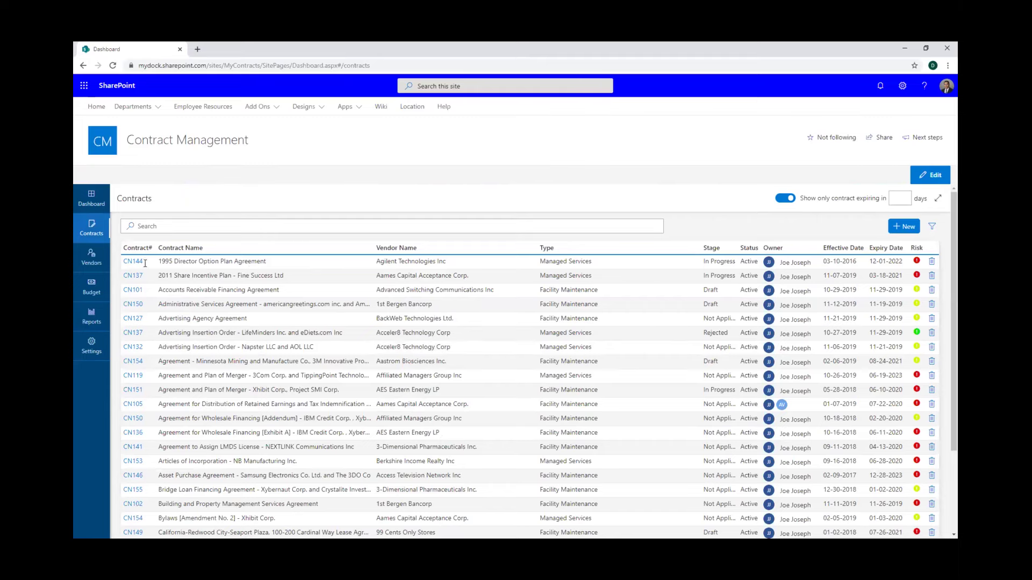
click(209, 229)
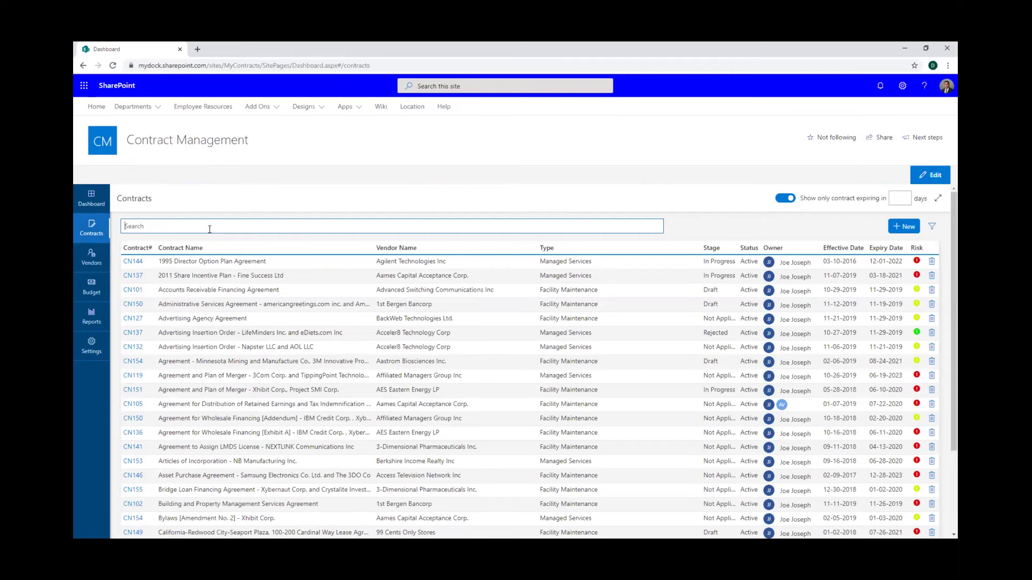
text(inter)
key(BackSpace)
key(BackSpace)
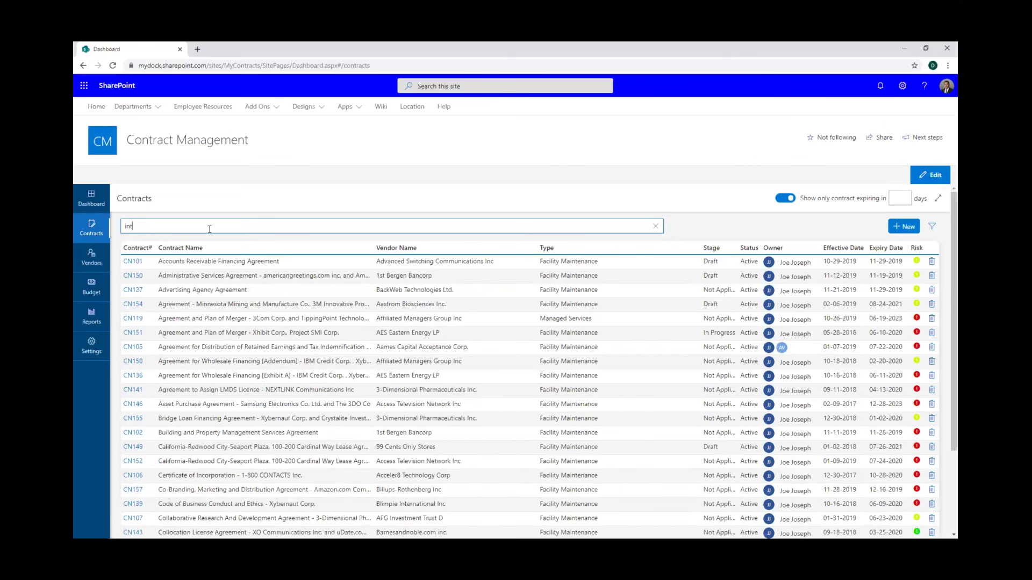
key(BackSpace)
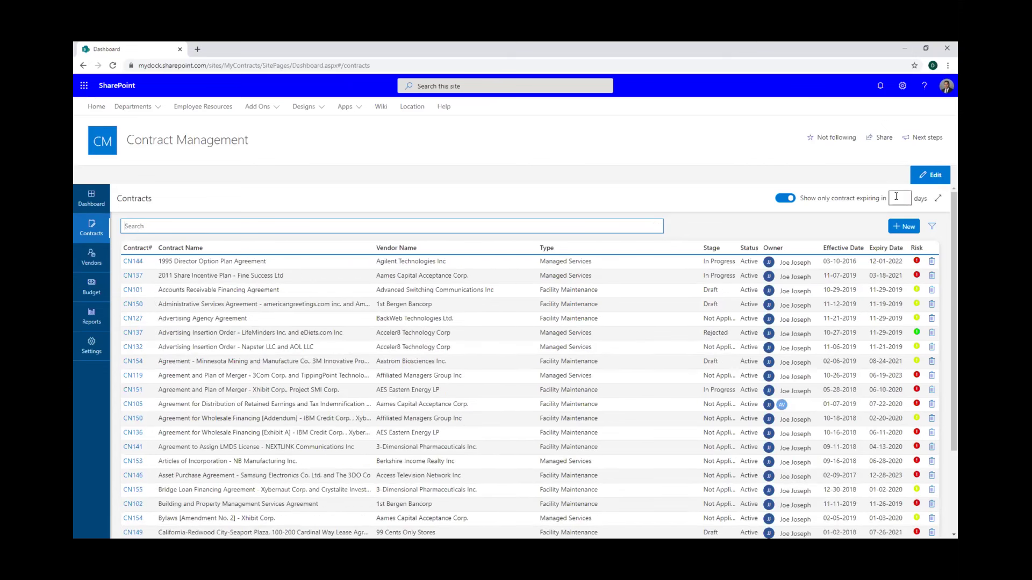
Examine the filter criteria for the contracts list, including the department and location choices, and close the filter without applying it
click(933, 228)
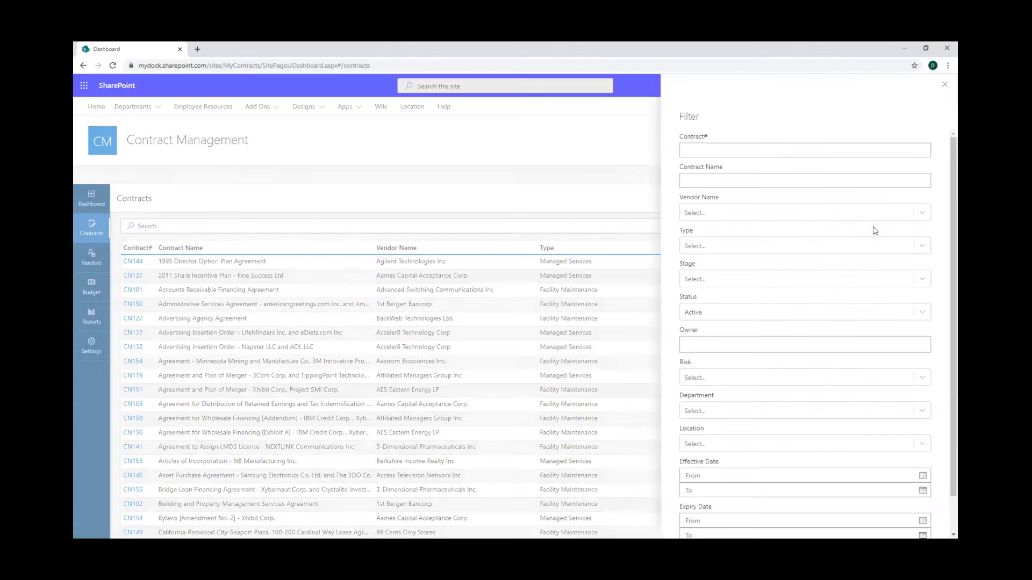
scroll(788, 216, down, 1)
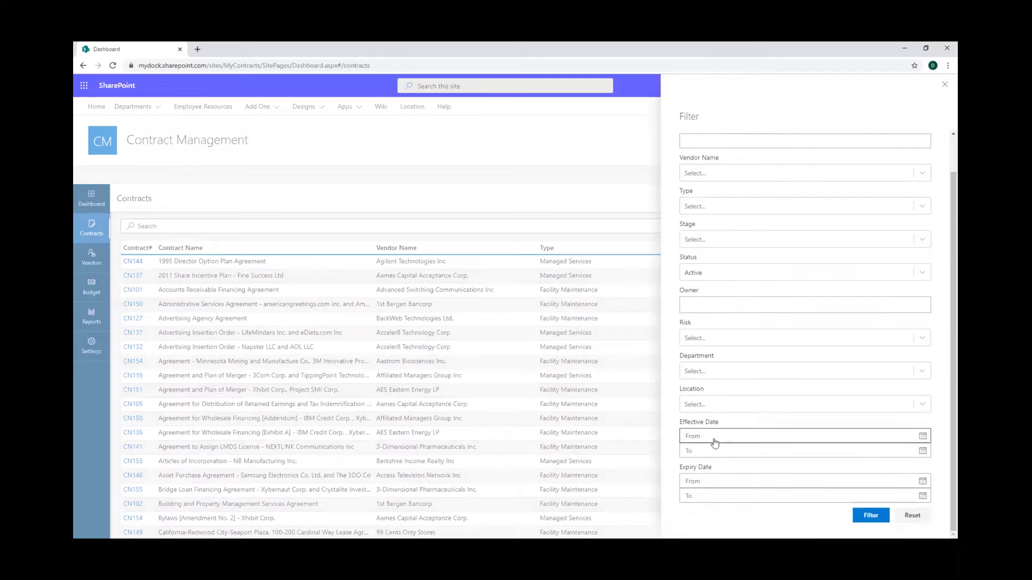
click(735, 371)
click(735, 372)
click(728, 406)
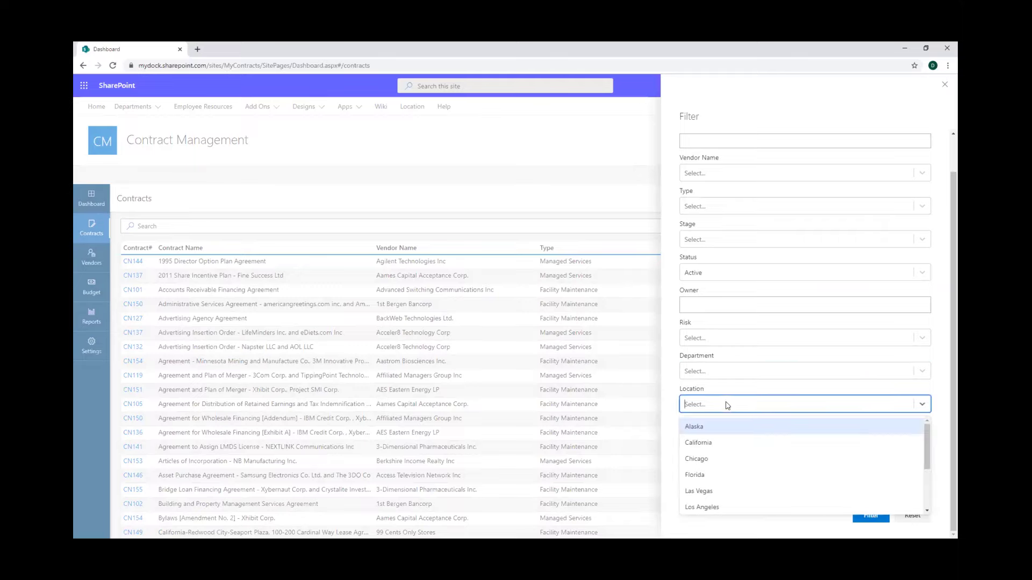
click(742, 408)
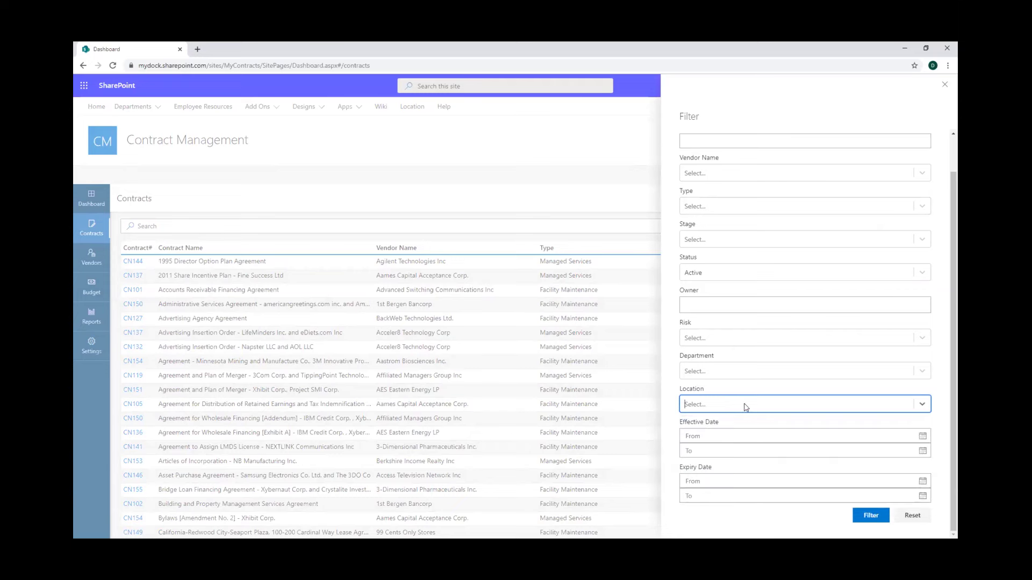
click(945, 87)
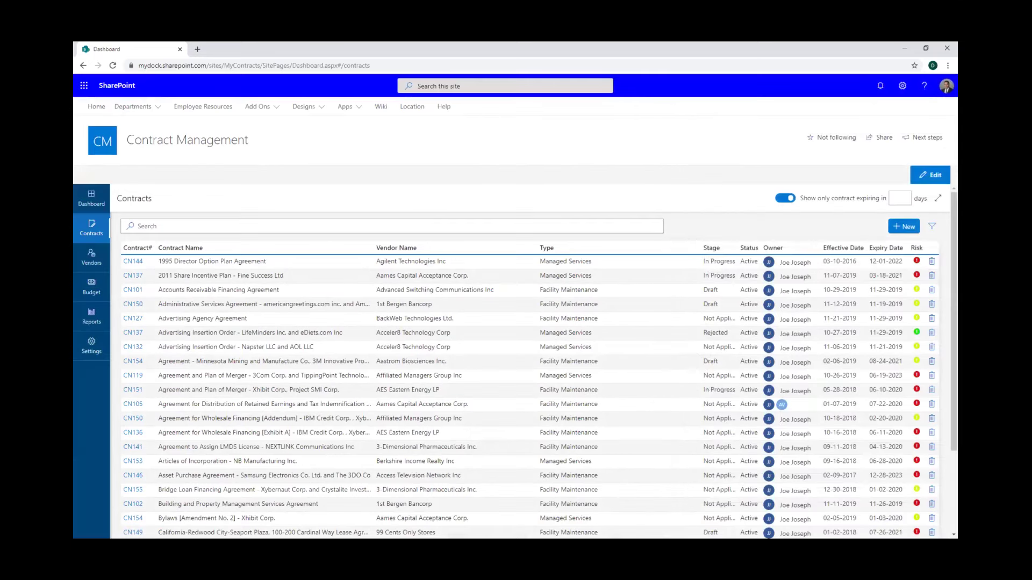
Open the vendors list, examine its filter criteria, and close the filter without applying it
click(92, 257)
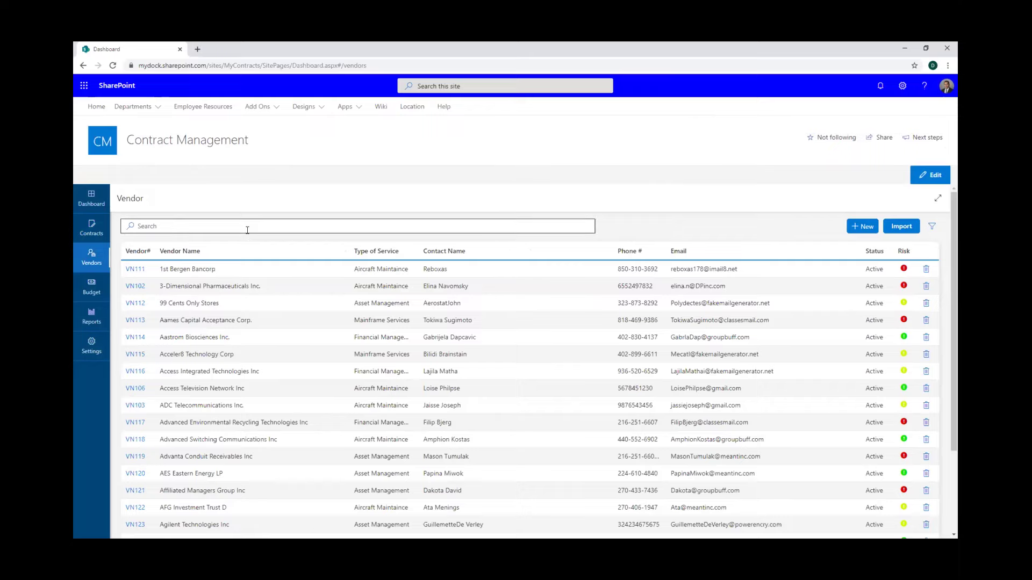
click(248, 230)
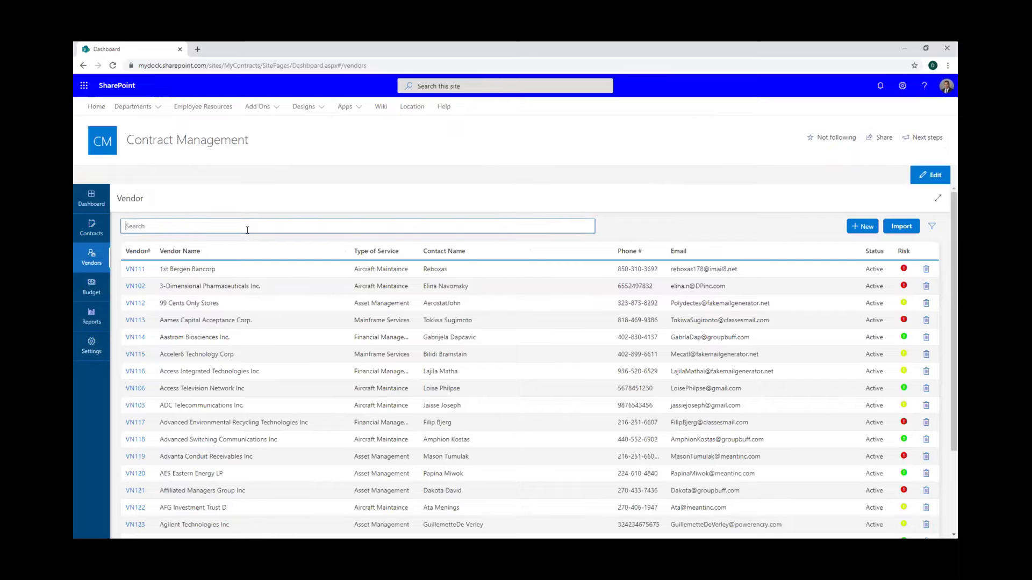
click(939, 222)
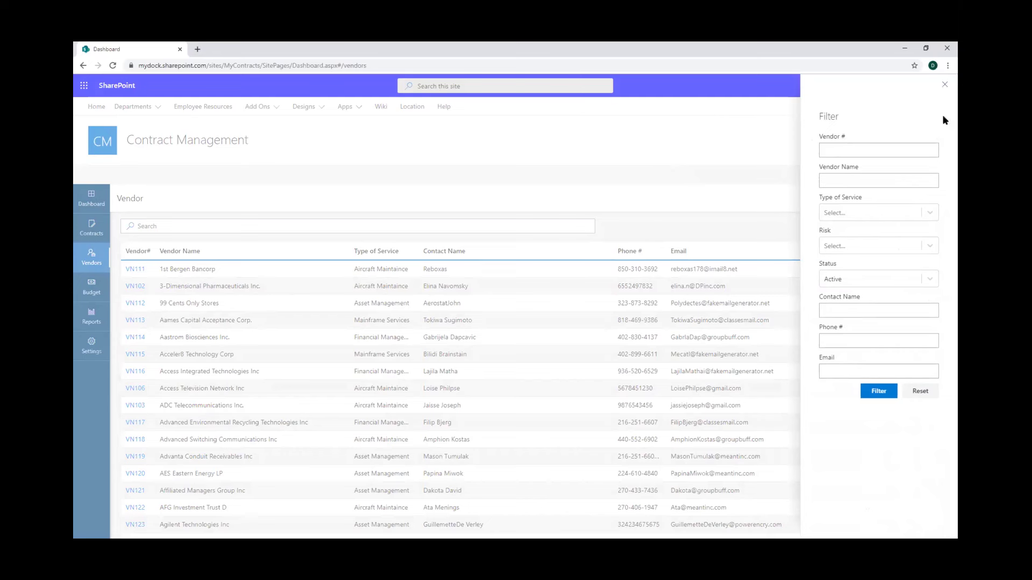
click(945, 84)
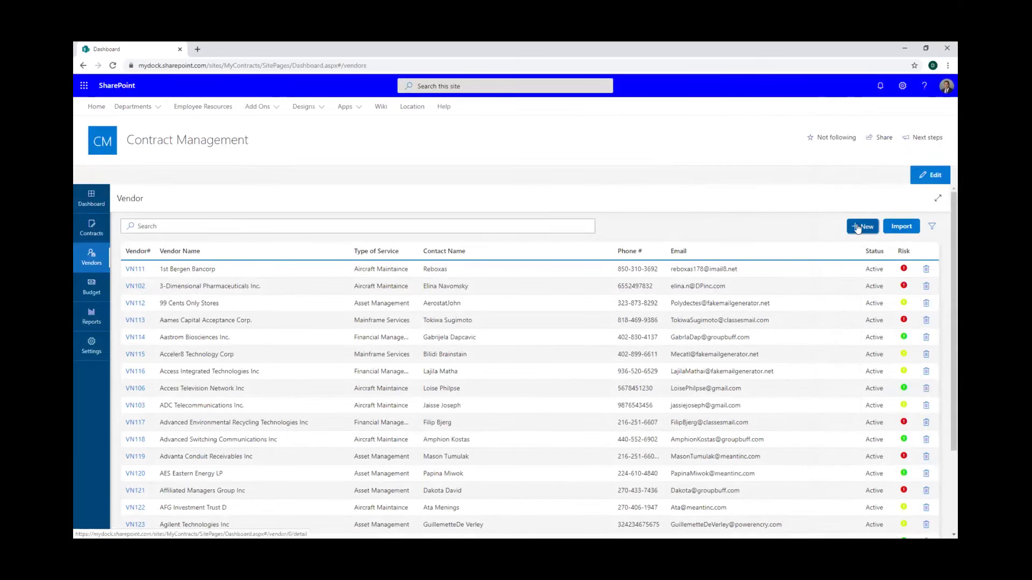
Open the vendor 3-Dimensional Pharmaceuticals Inc. and examine its details, documents, contacts and contracts
click(135, 286)
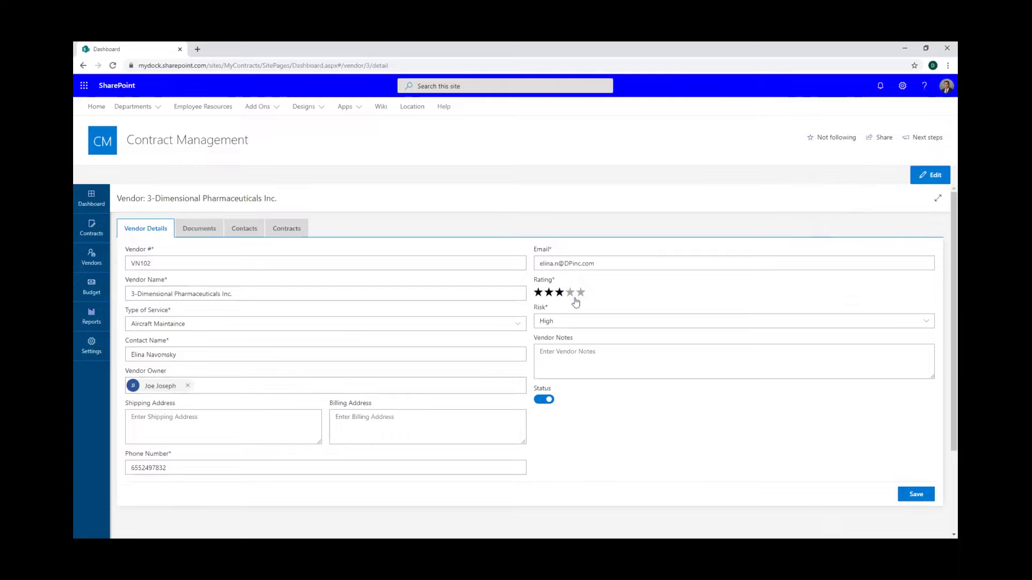
click(213, 229)
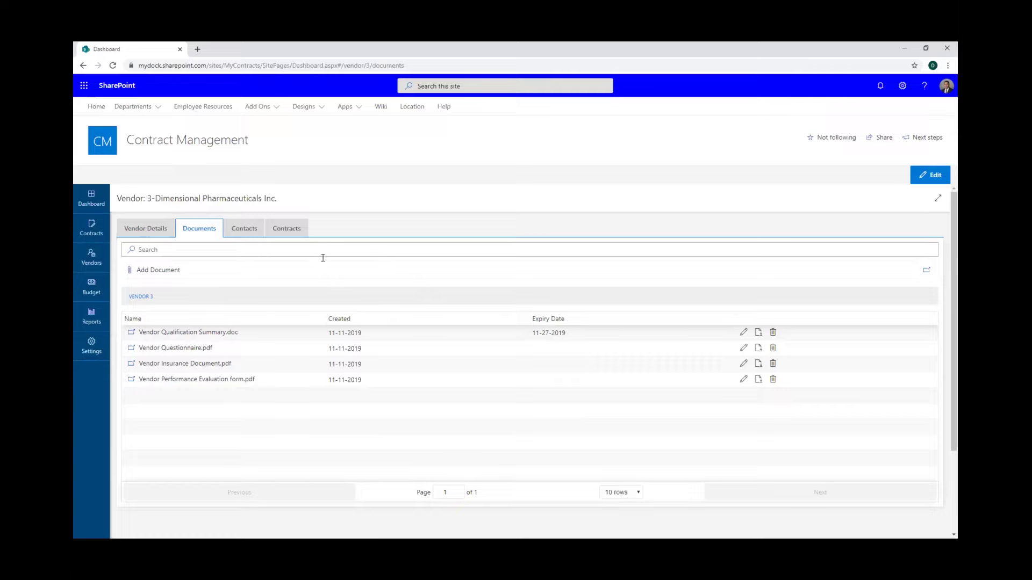
click(236, 248)
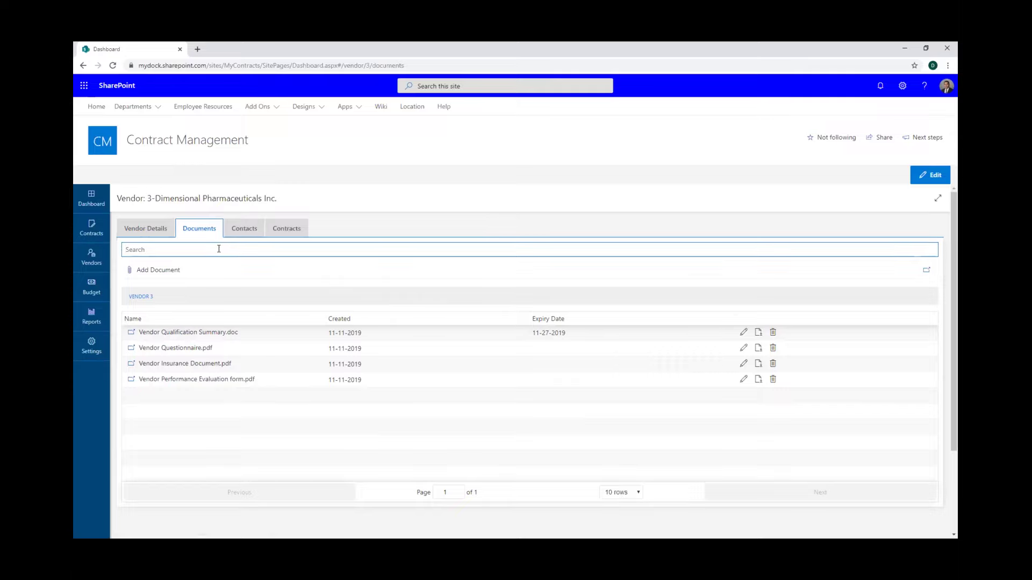
click(242, 229)
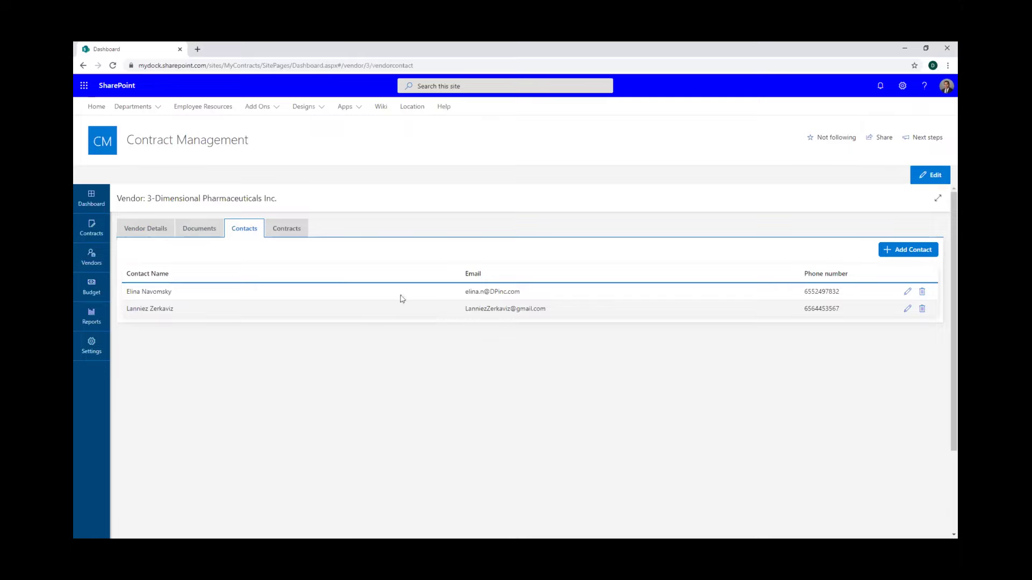
click(294, 229)
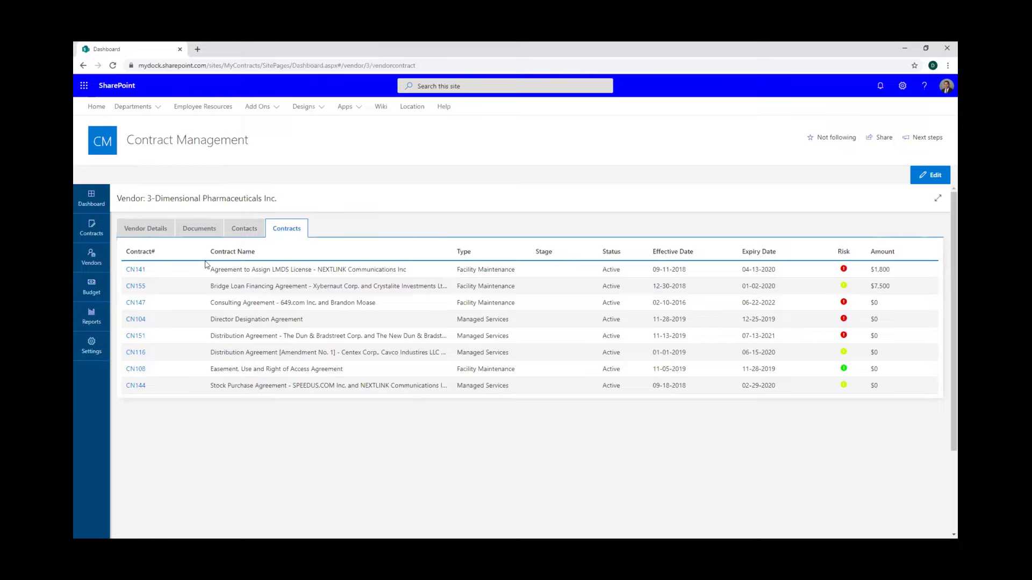
Open the 2020 budget and set the Facility Maintenance amount to 500,000 and the Financial amount to 70,000
click(103, 293)
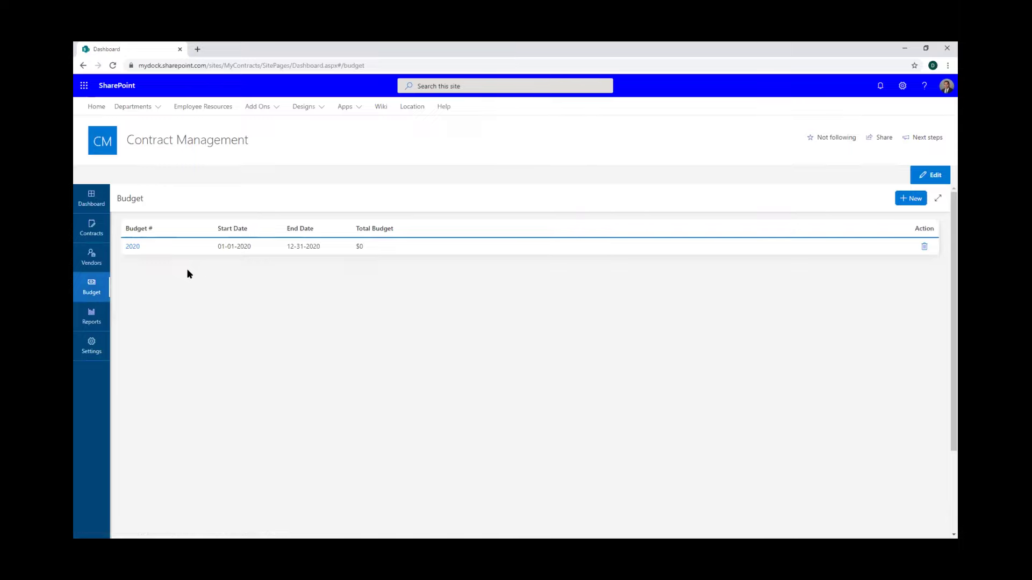
click(134, 247)
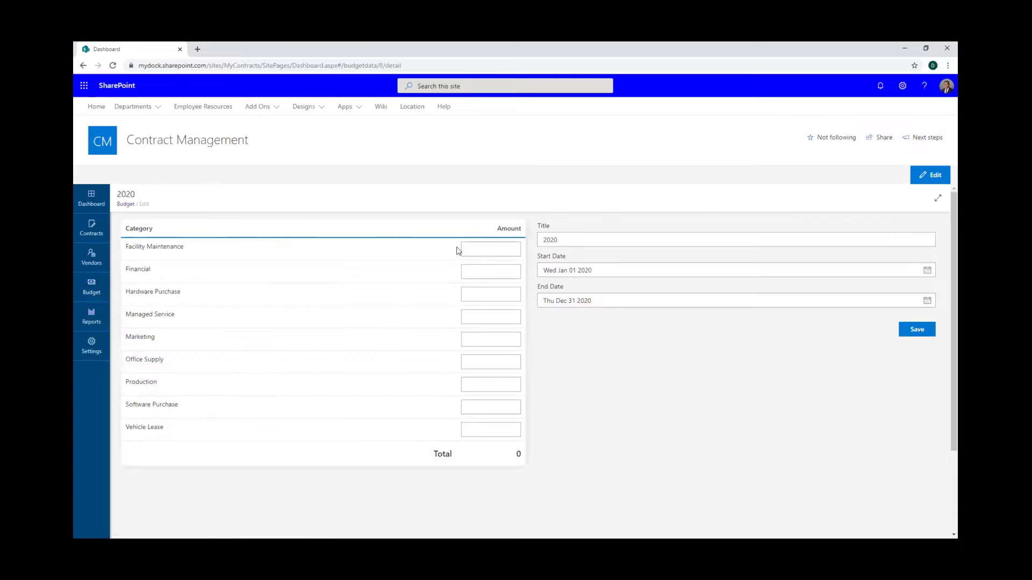
click(484, 250)
text(500,000)
key(Tab)
text(7)
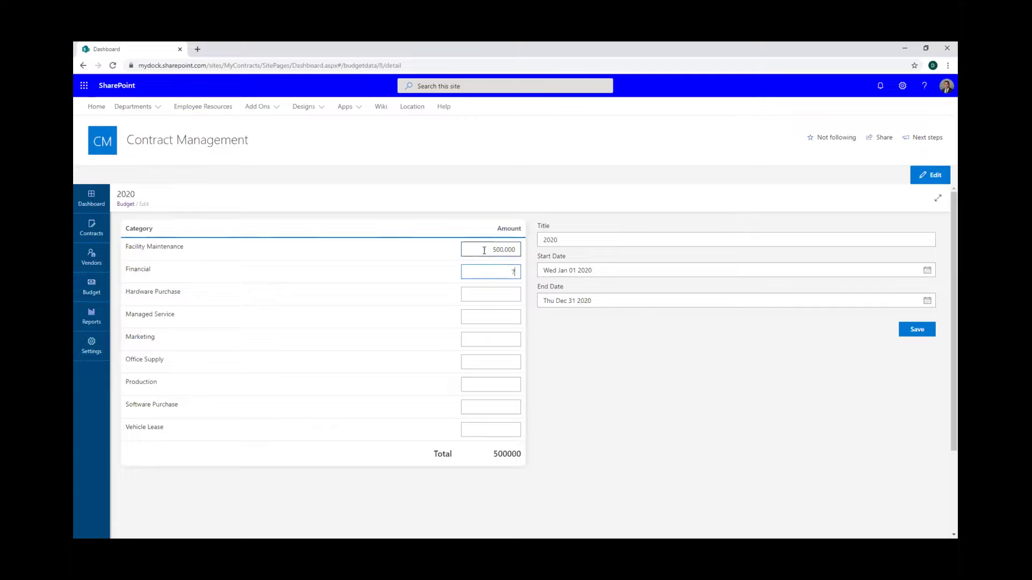
text(0,000)
key(Tab)
Set the 2020 budget amounts for Hardware Purchase to 10,000, Managed Service to 50,000 and Marketing to 60,000
text(1)
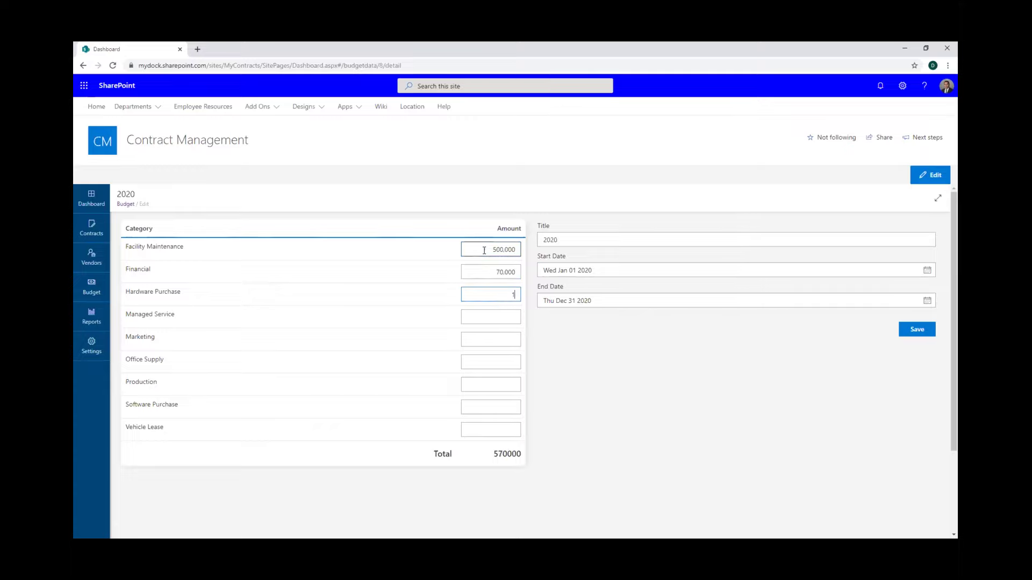
text(0,000)
key(Tab)
text(50)
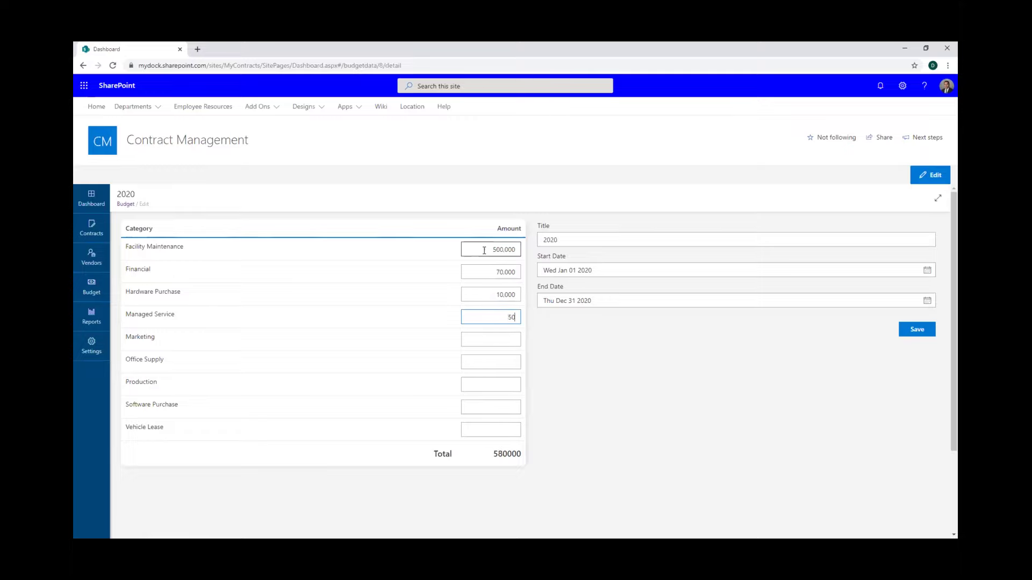
text(,000)
key(Tab)
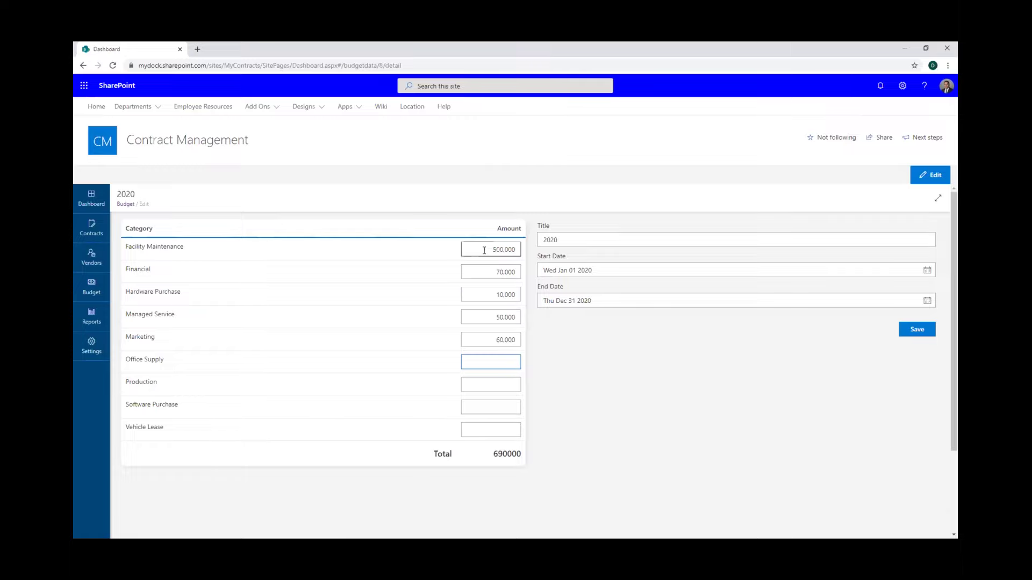
Set the 2020 budget amounts for Office Supply to 50,000, Production to 45,000, Software Purchase to 40,000 and Vehicle Lease to 30,000
text(500000)
key(Tab)
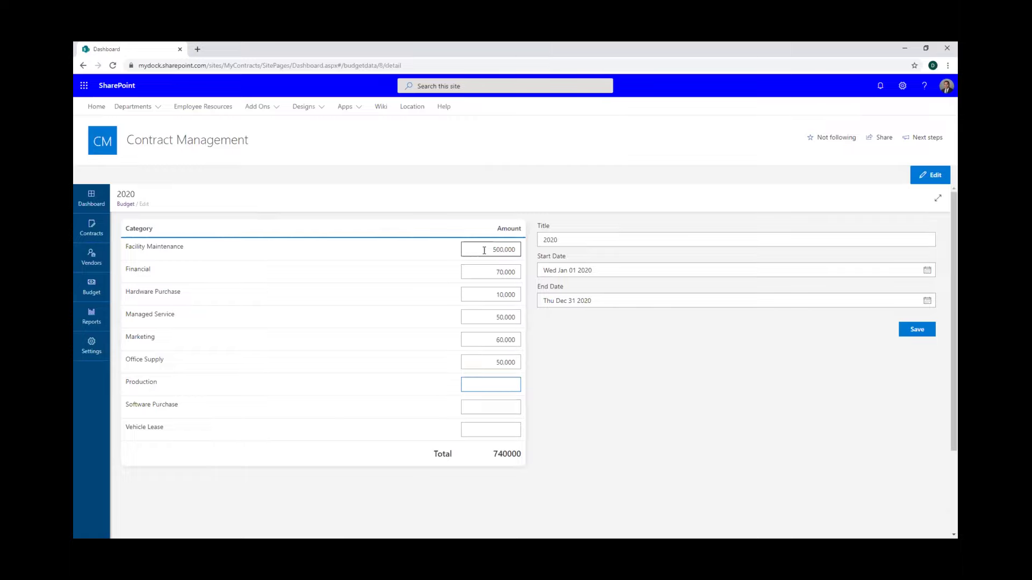
text(45,000)
key(Tab)
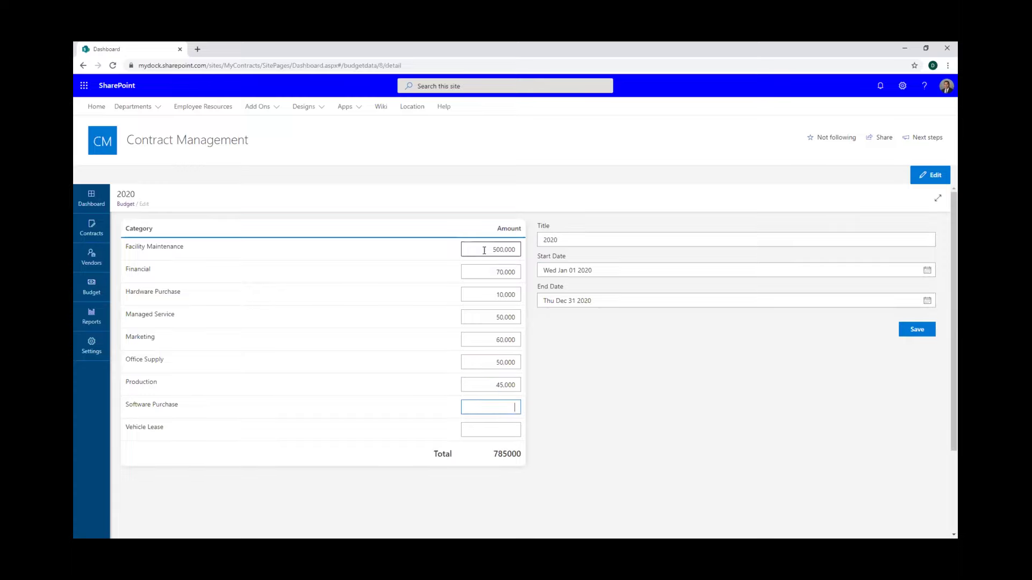
text(40,000)
key(Tab)
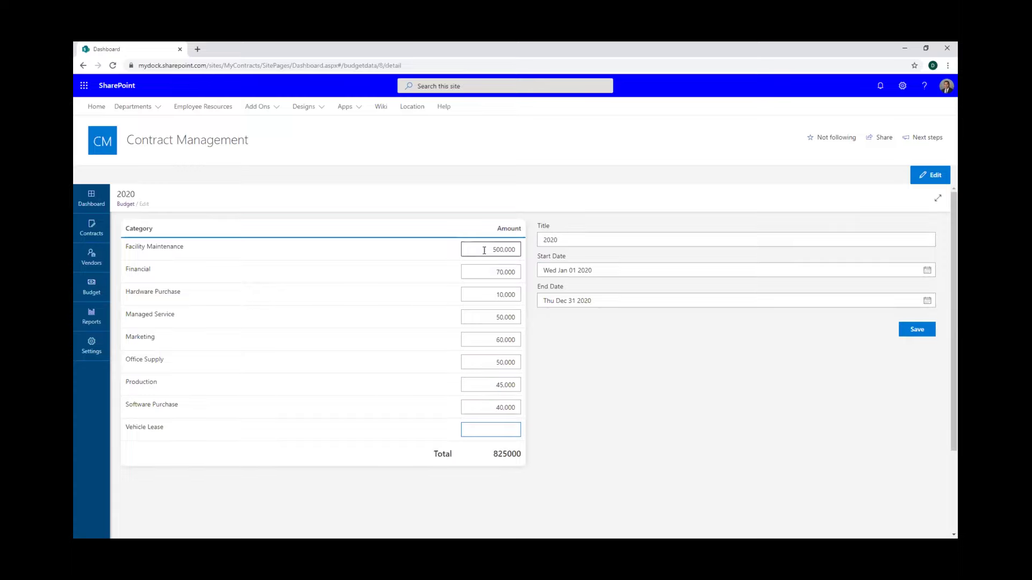
text(300000)
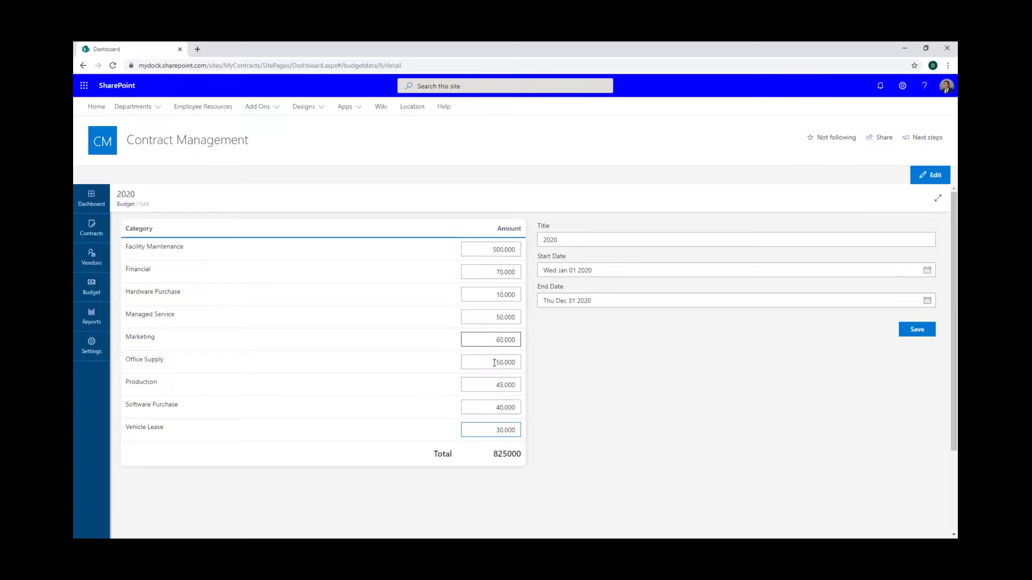
Check the title and start date of the 2020 budget and save the budget
click(571, 237)
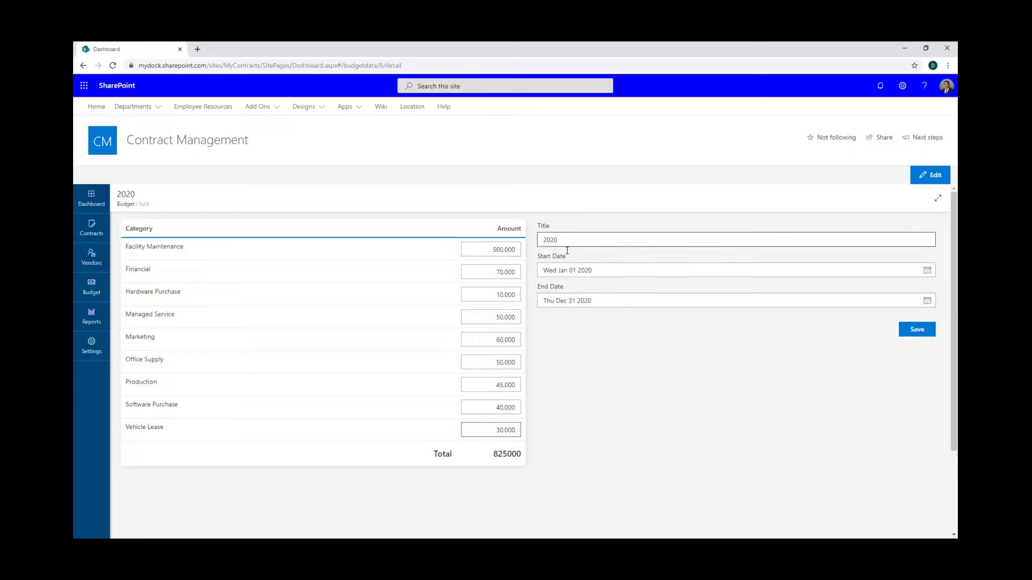
click(603, 276)
click(801, 379)
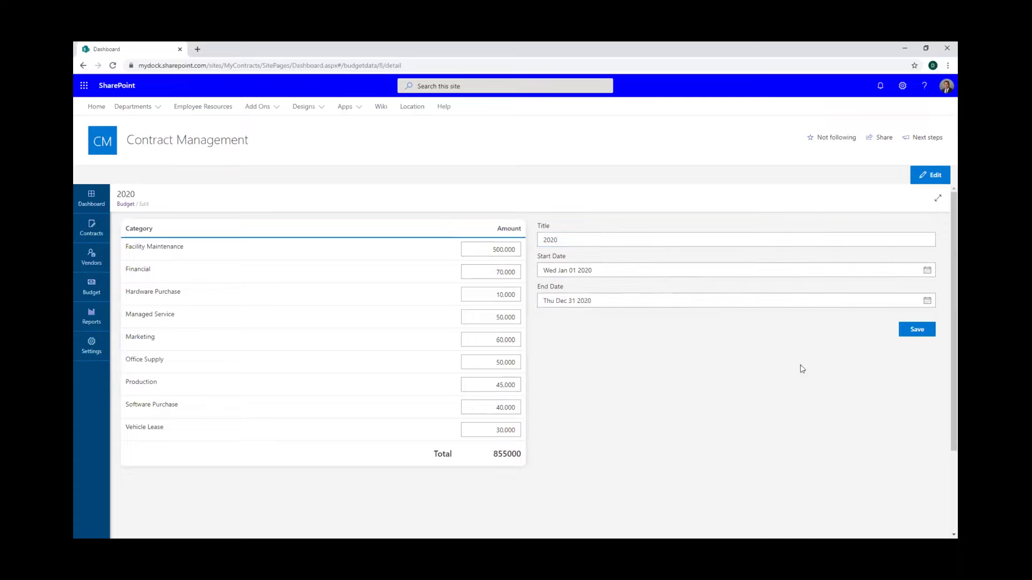
click(917, 333)
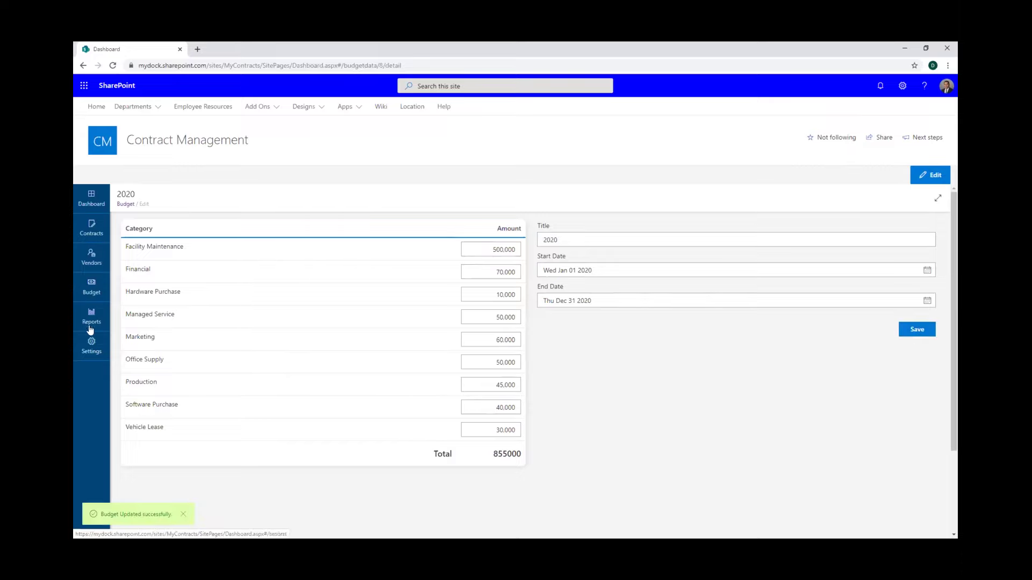
Open the workflow templates in the contract management settings
click(93, 343)
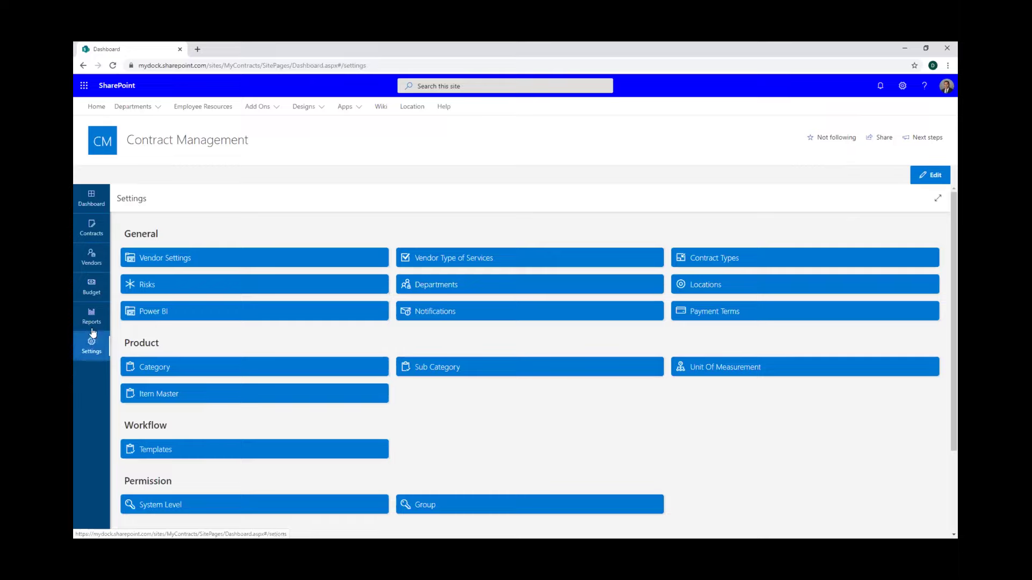
click(141, 451)
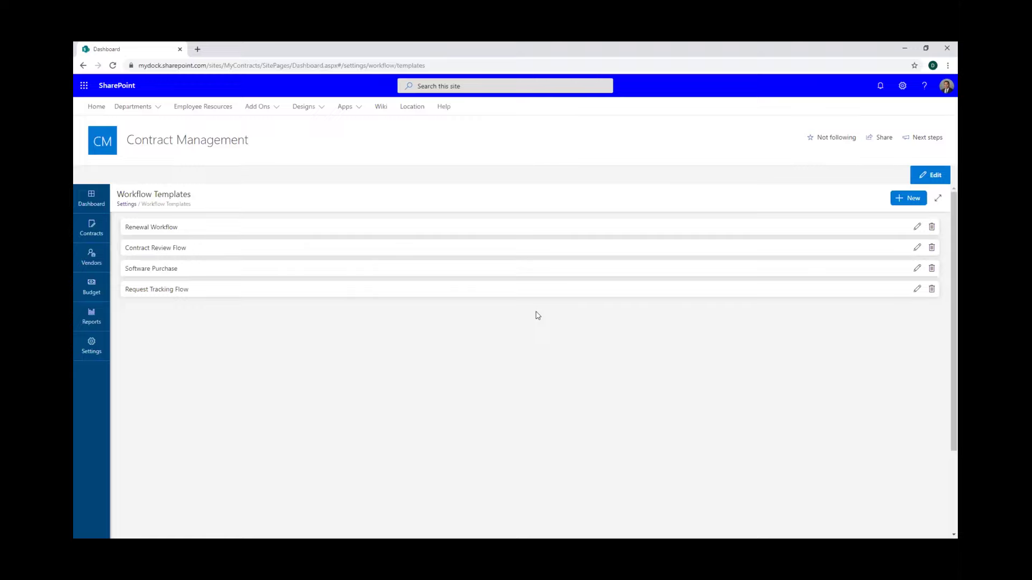
Start a new workflow template titled It System and enable the workflow level approval type
click(897, 201)
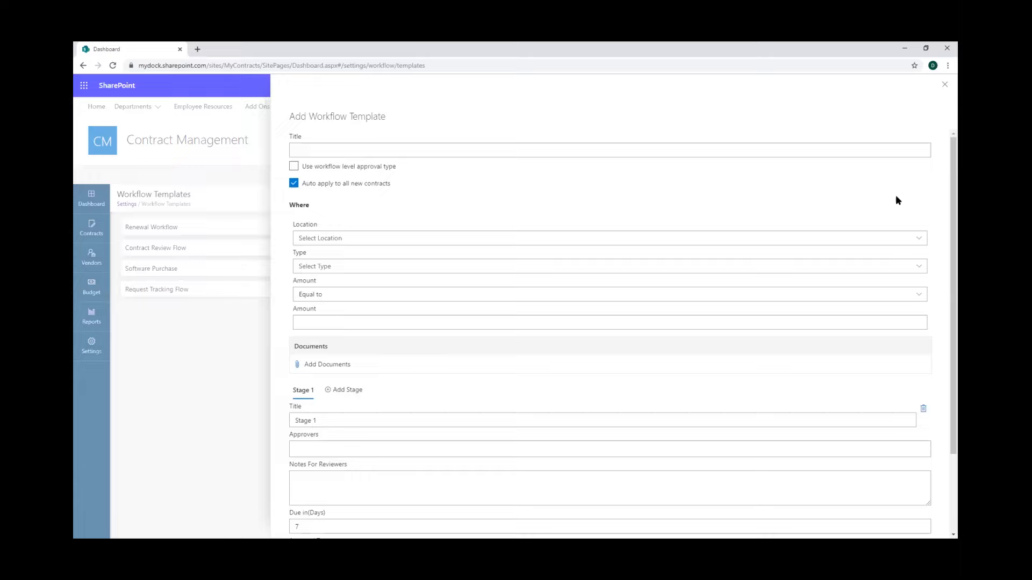
click(488, 150)
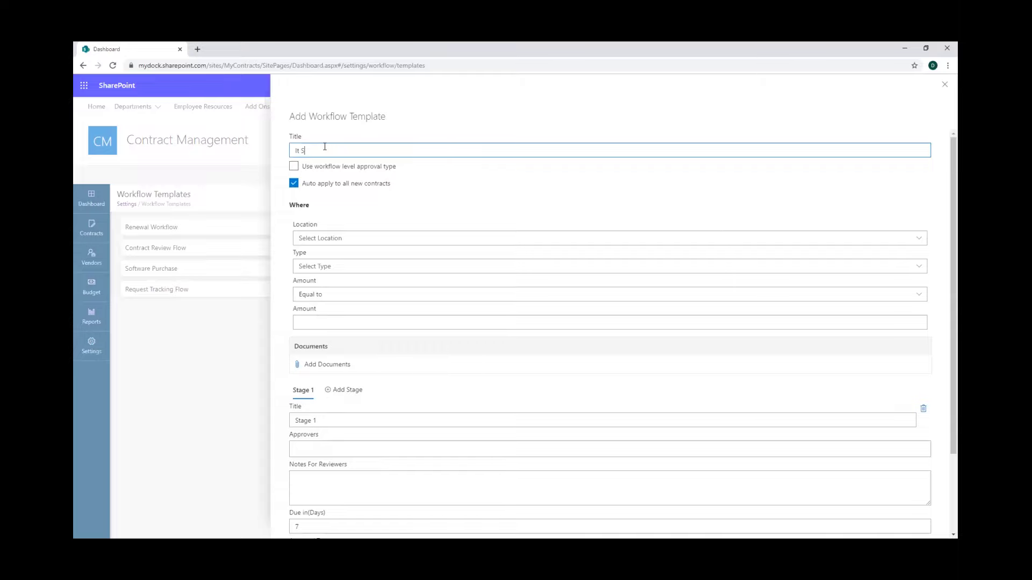
text(It System)
click(295, 167)
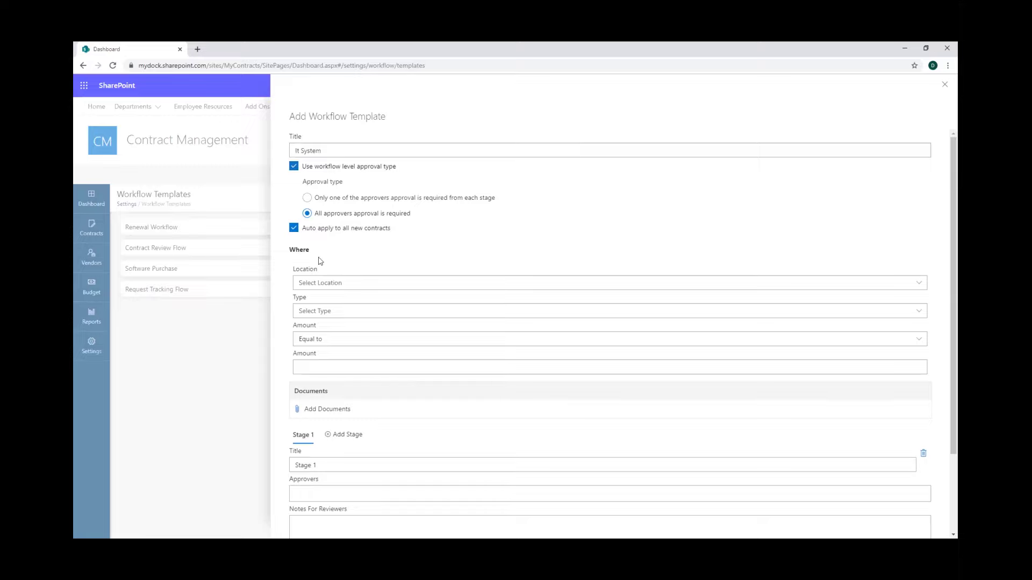
Review the location, contract type and amount comparison choices in the template's auto-apply conditions
scroll(358, 281, down, 2)
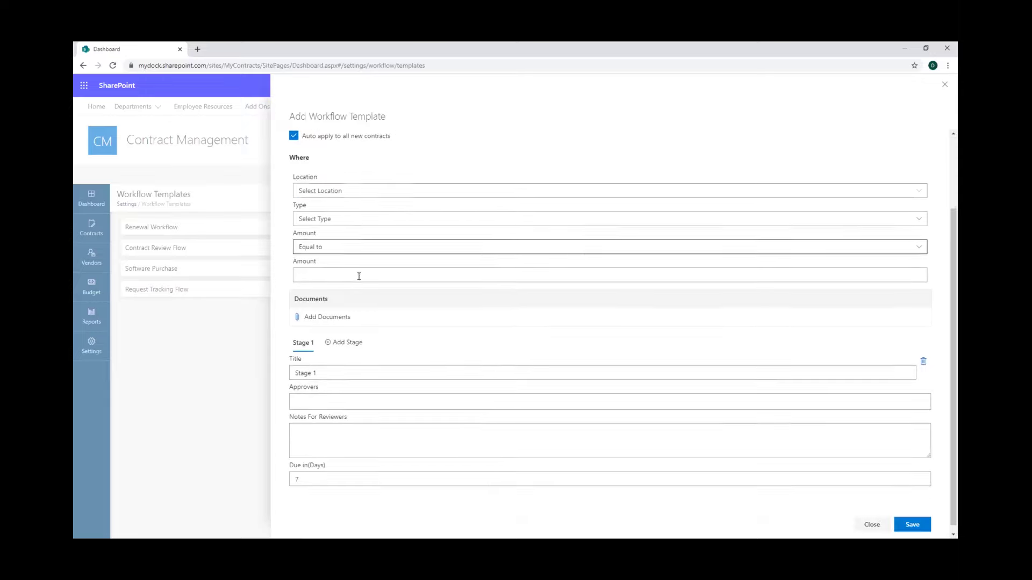
click(363, 194)
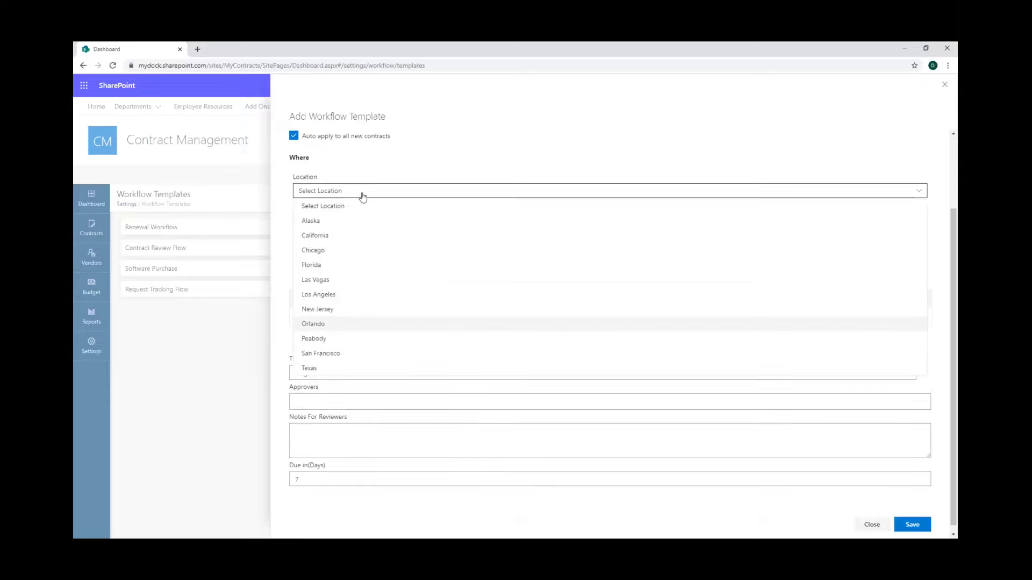
click(362, 207)
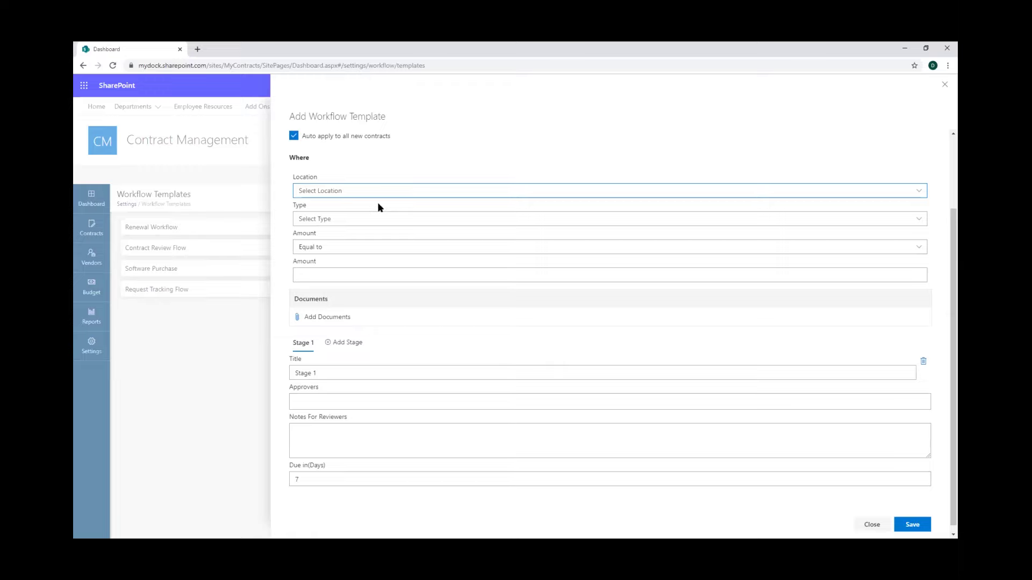
click(373, 219)
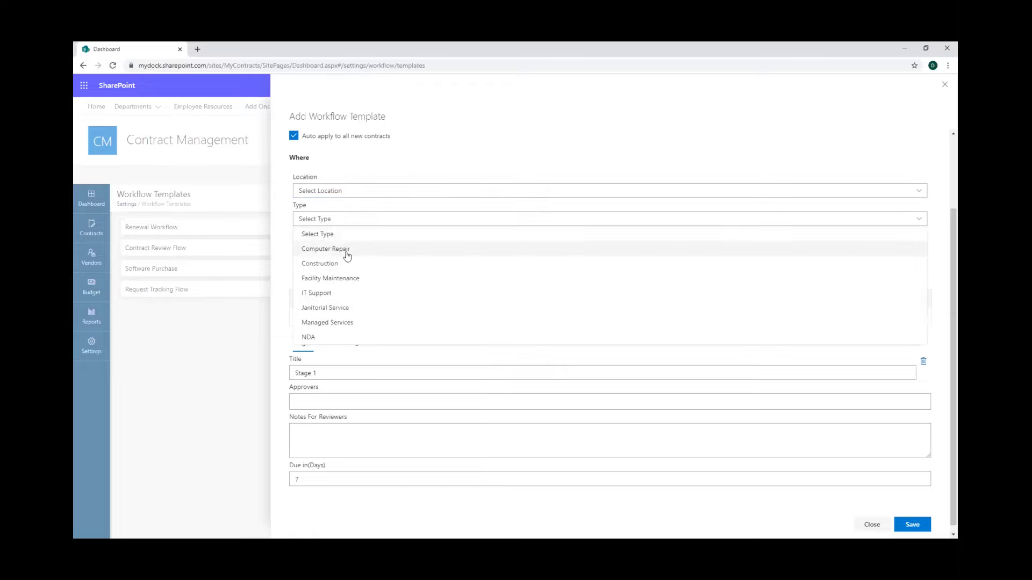
click(401, 210)
click(369, 247)
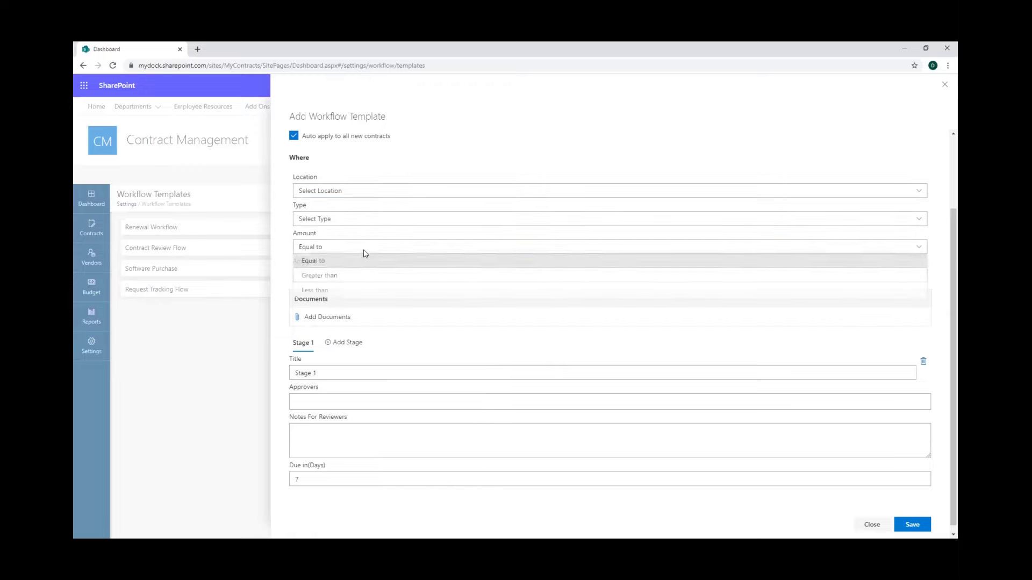
click(288, 280)
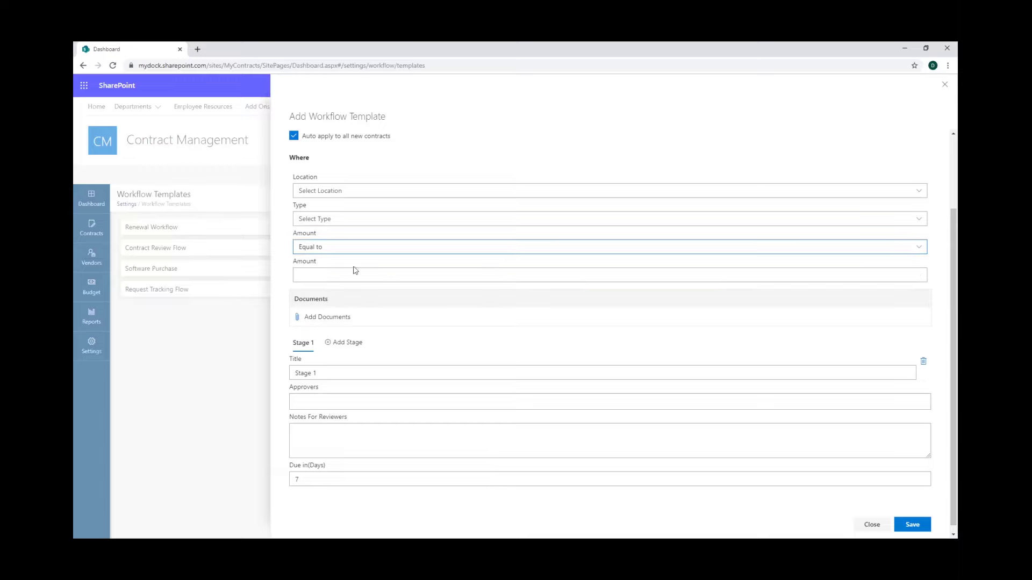
Turn off automatic application to all new contracts and add a second and third stage to the It System template
scroll(347, 191, up, 3)
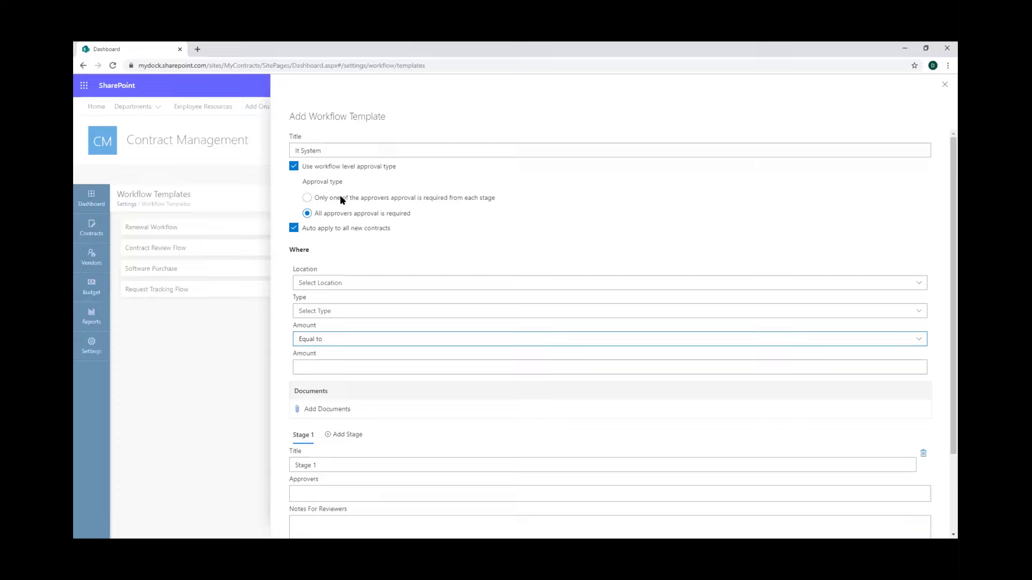
click(294, 227)
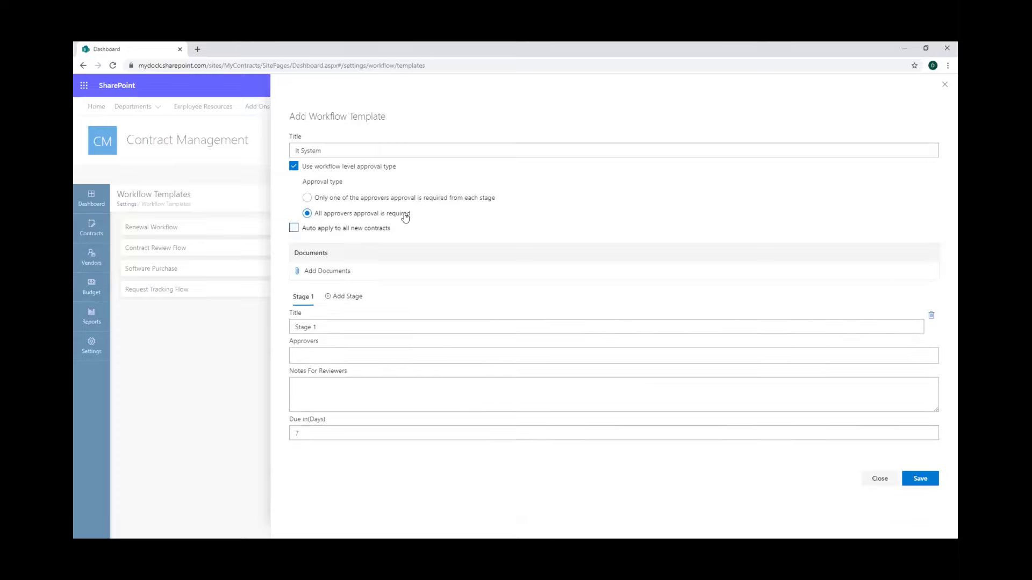
click(345, 296)
click(399, 299)
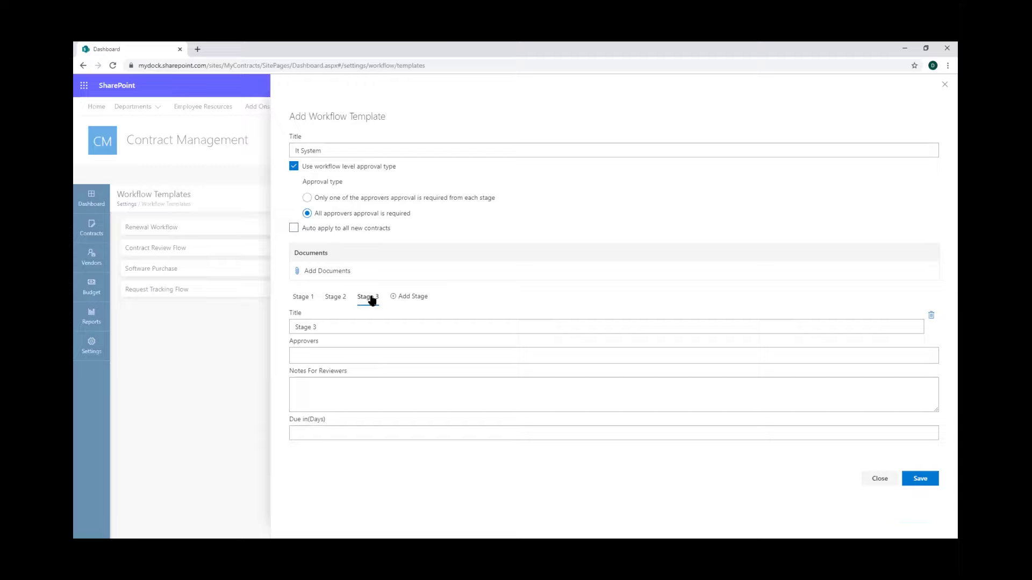
Title the first stage IT Admin, assign its approver, add the reviewer note "Please review" and make it due in 4 days
click(303, 298)
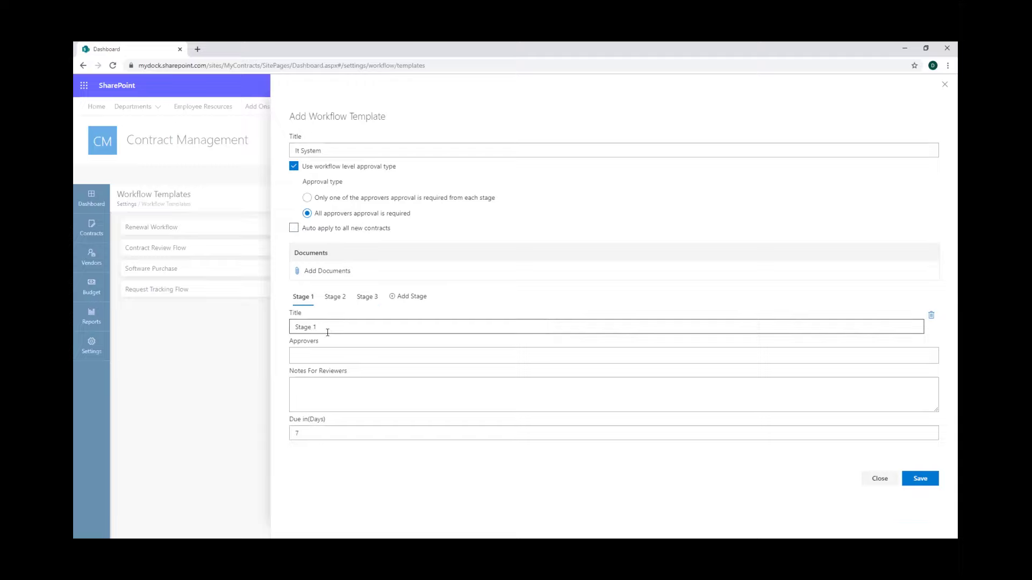
click(319, 354)
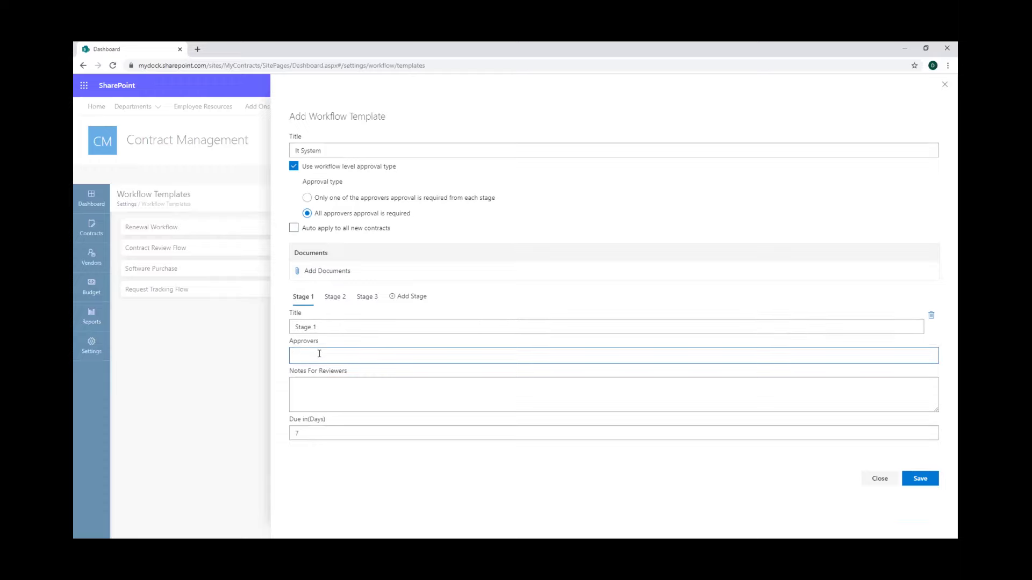
text(joe)
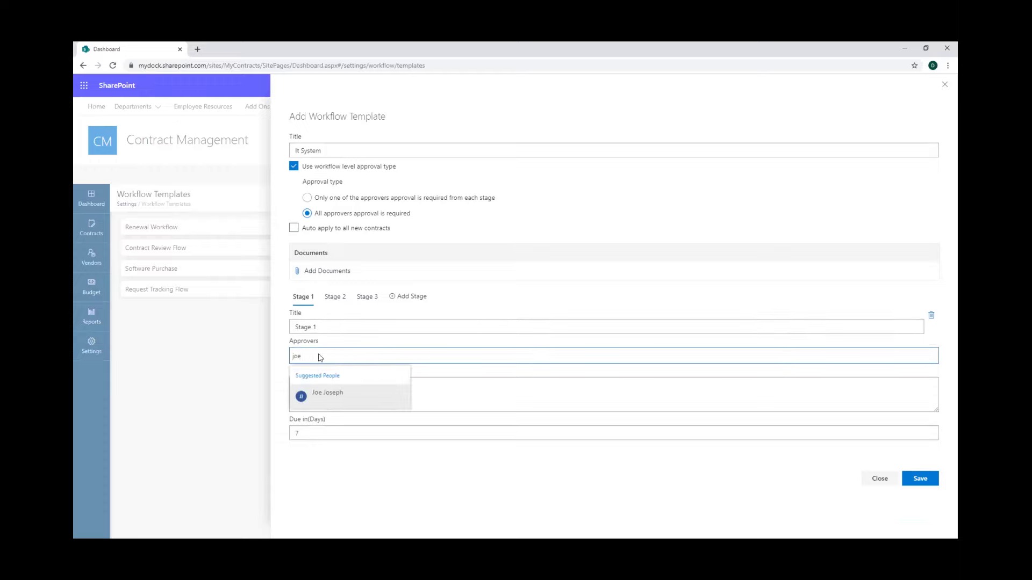
key(Return)
drag(327, 329, 279, 325)
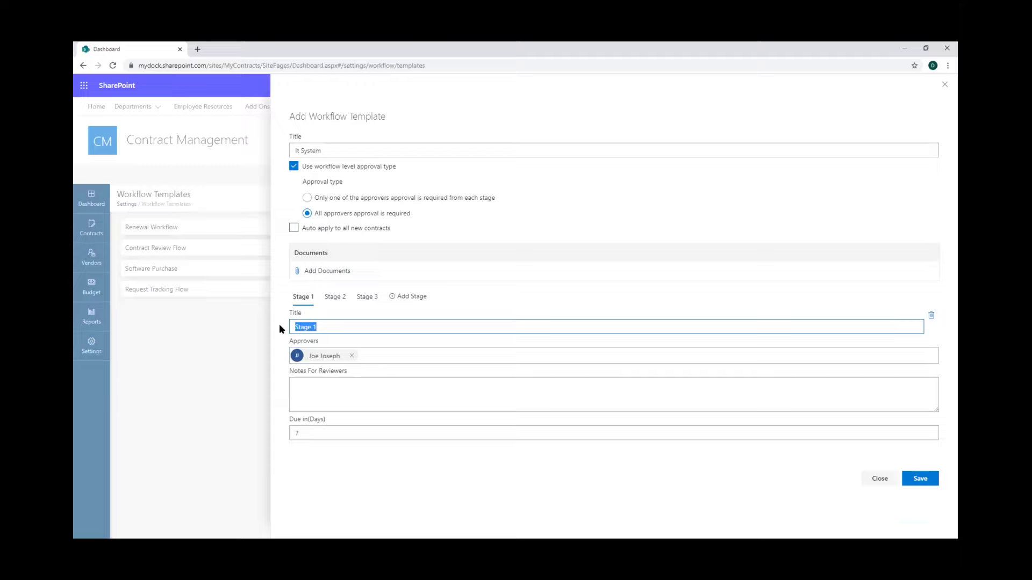
text(IT Admin)
click(317, 385)
text(Pl)
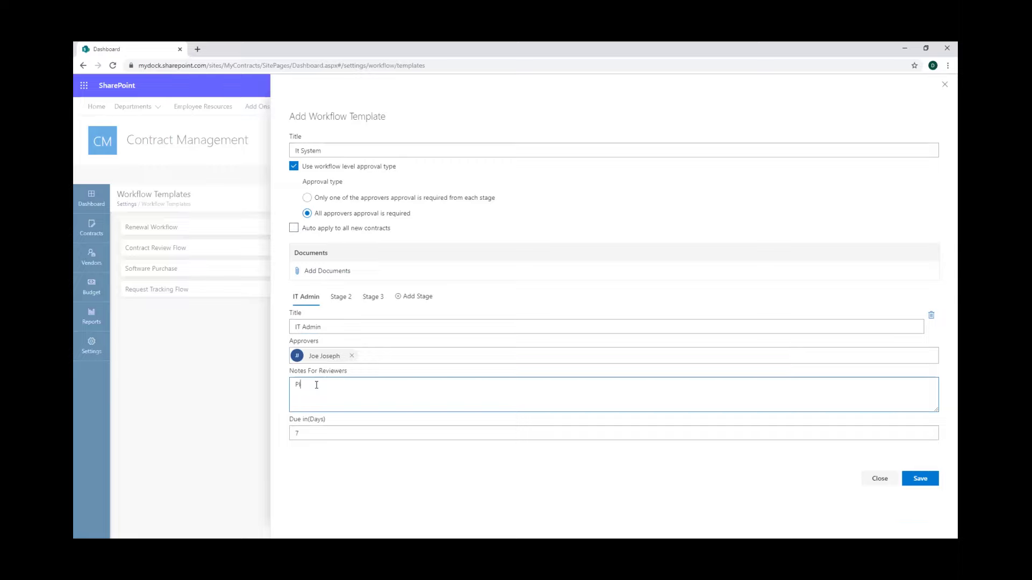
text(ease review)
click(308, 434)
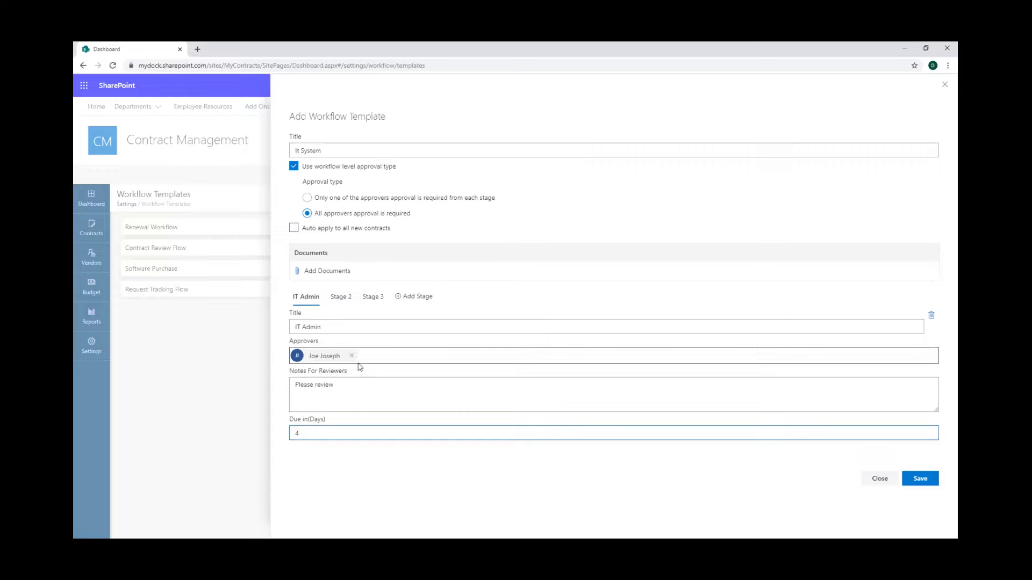
Title the second stage Director, assign its approver and make it due in 7 days
click(343, 298)
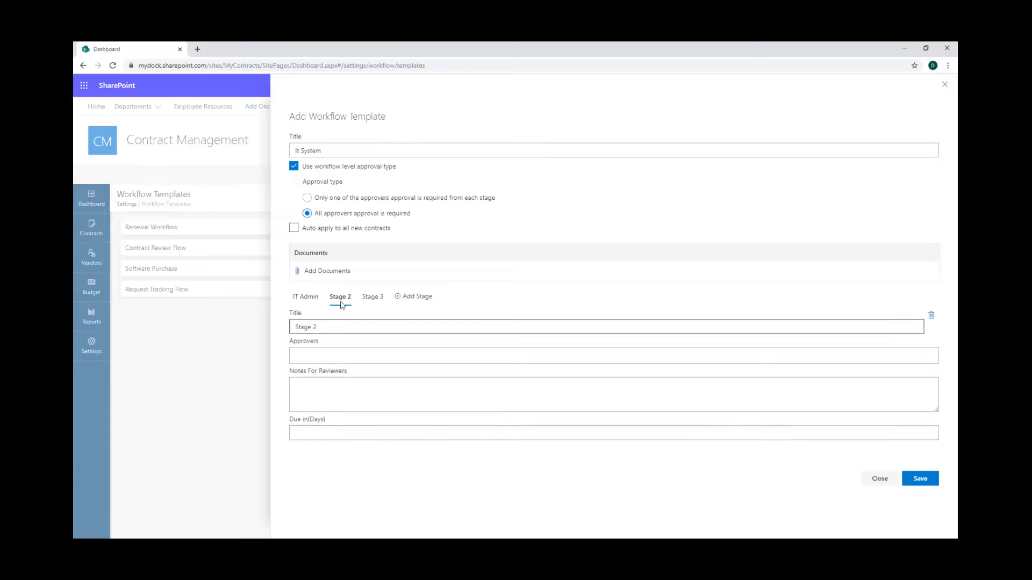
drag(334, 328, 291, 327)
text(Director)
click(302, 354)
text(ade)
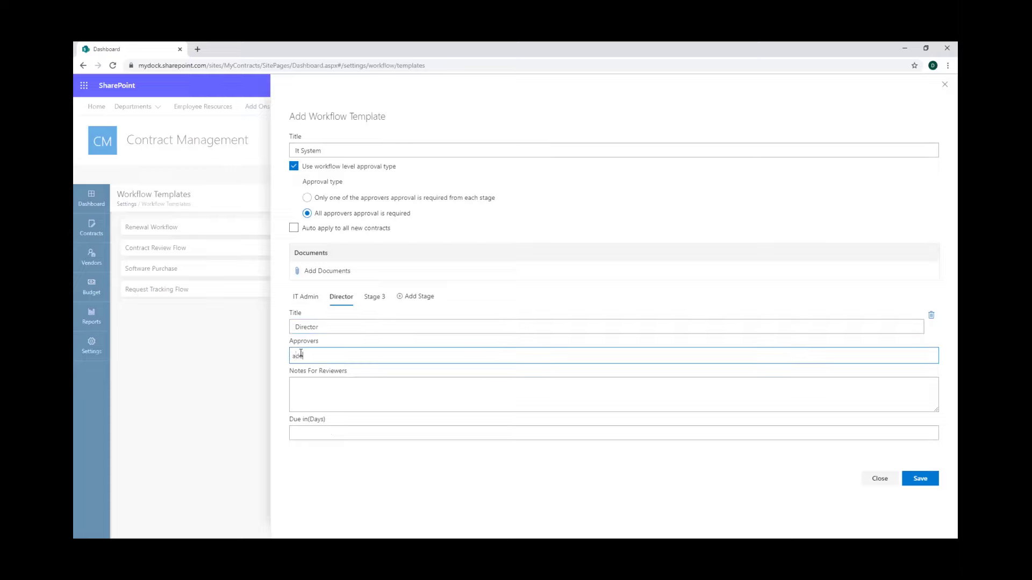
key(Return)
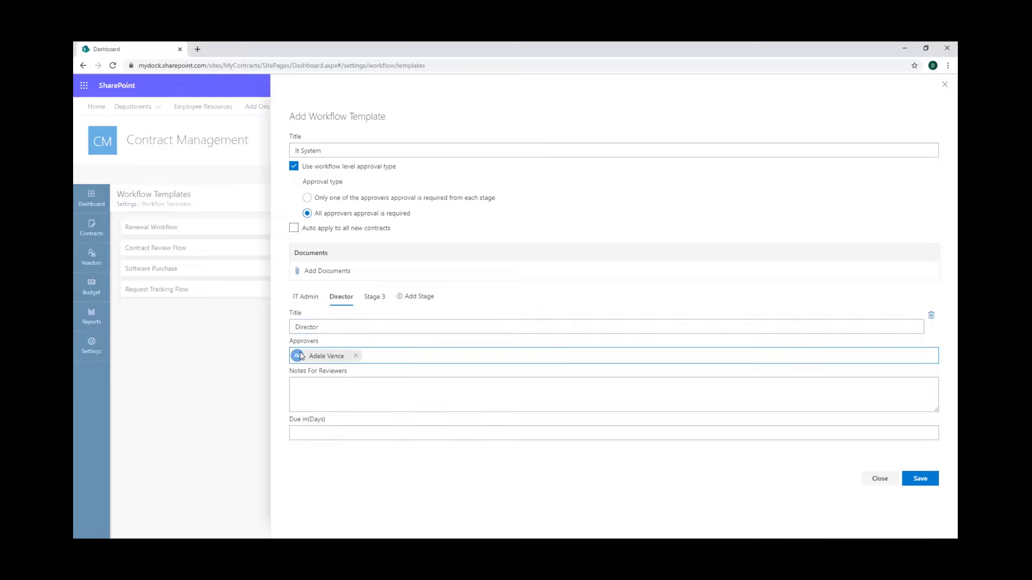
click(306, 381)
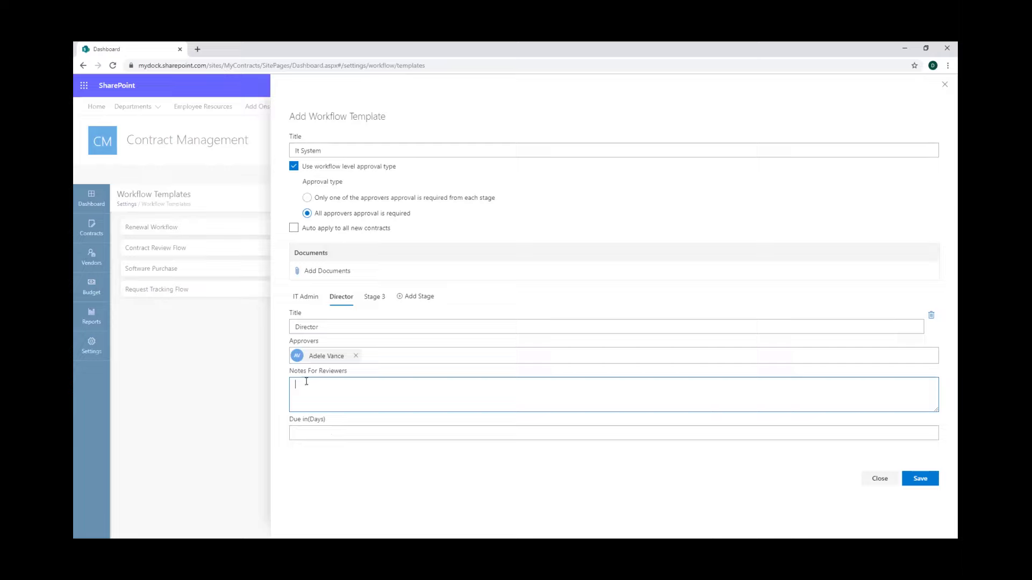
click(299, 426)
text(7)
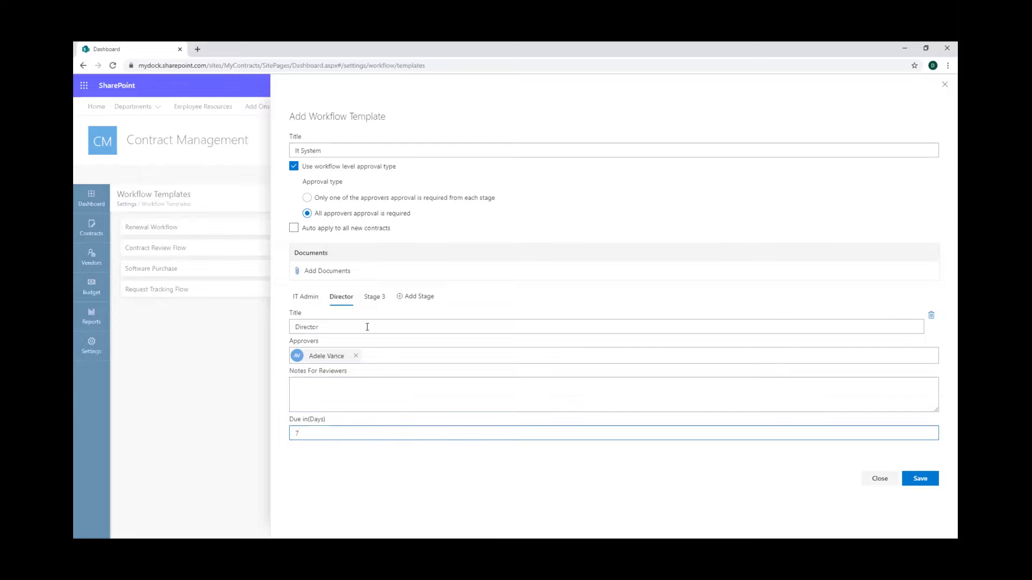
click(370, 299)
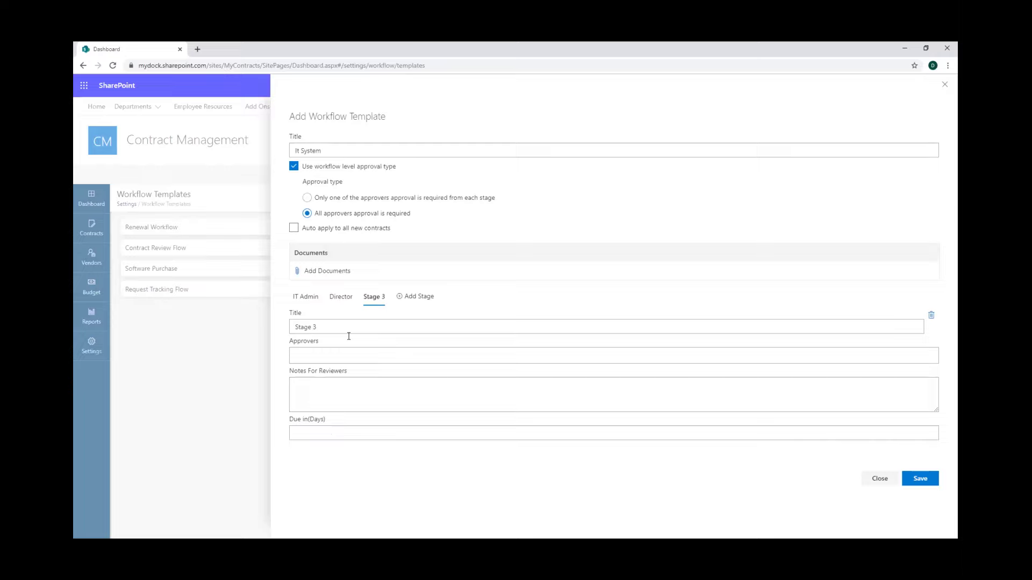
click(335, 353)
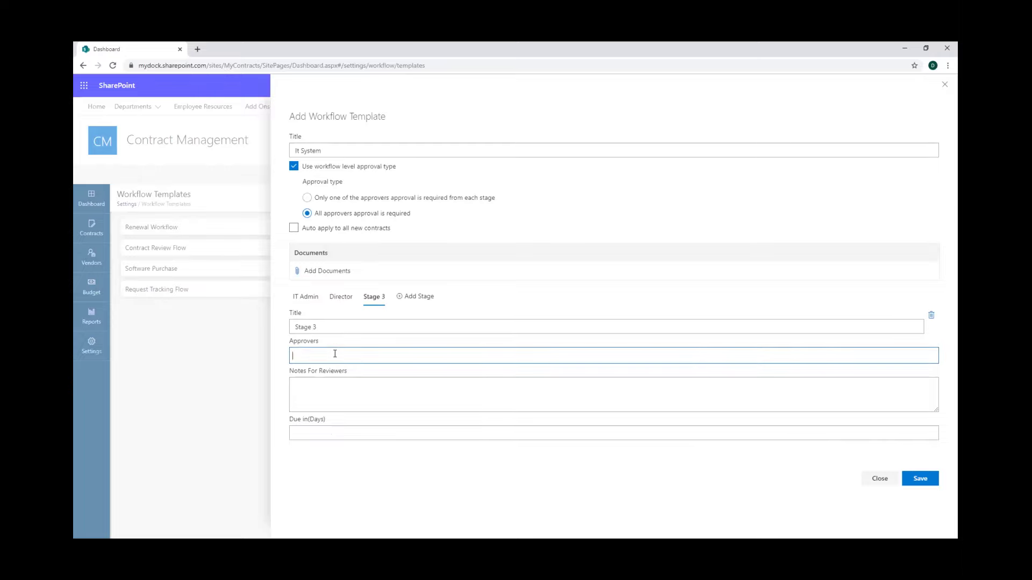
drag(320, 326, 258, 318)
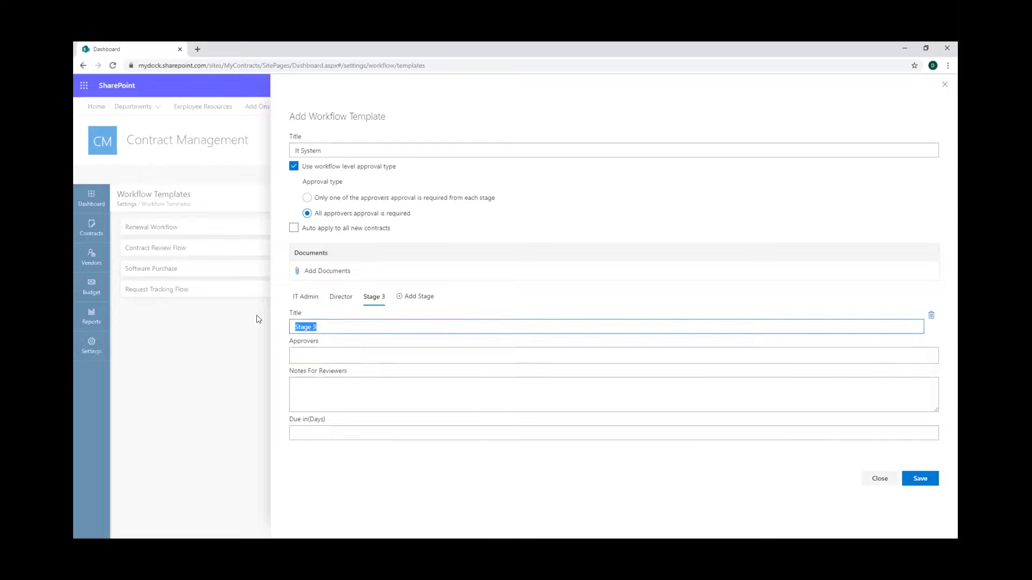
click(258, 320)
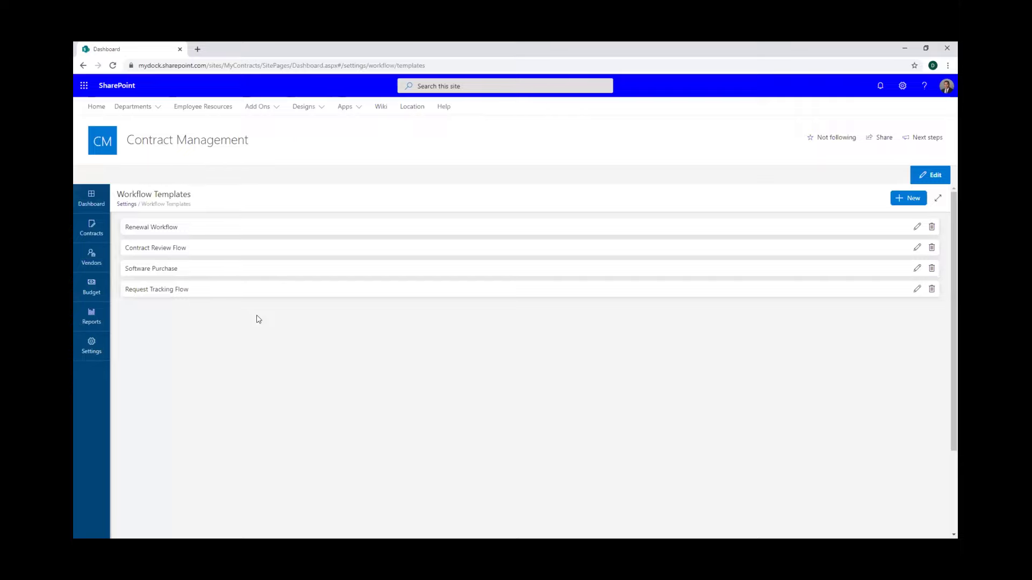
Start a new workflow template titled IT and add a second and third stage
click(914, 199)
click(334, 150)
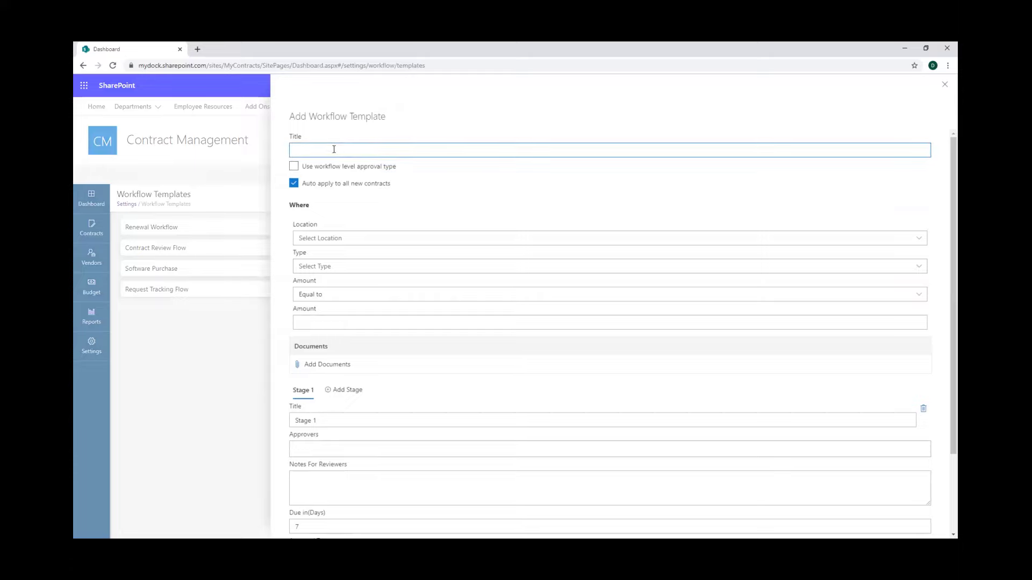
text(IT)
scroll(343, 317, down, 2)
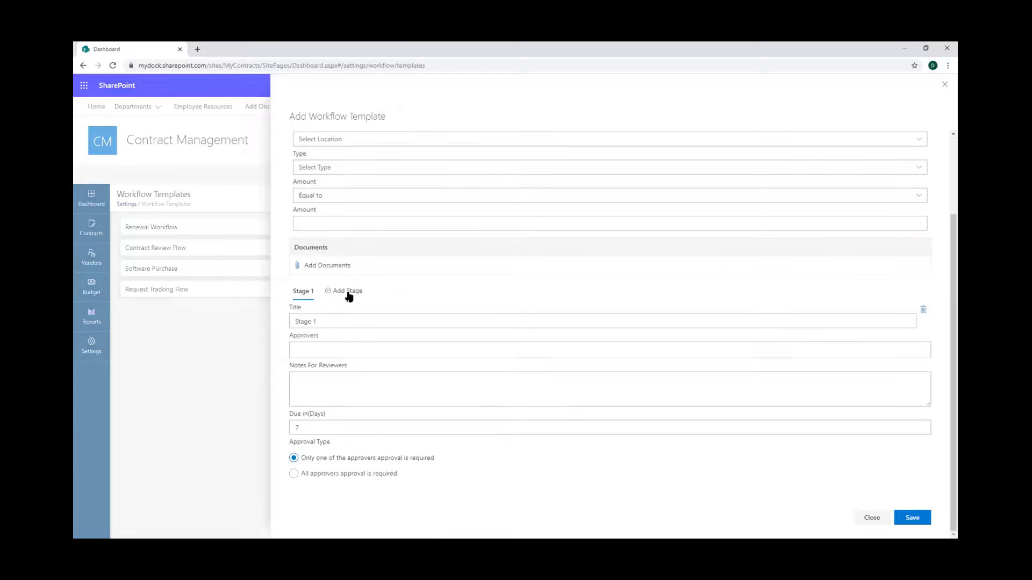
click(346, 292)
click(382, 292)
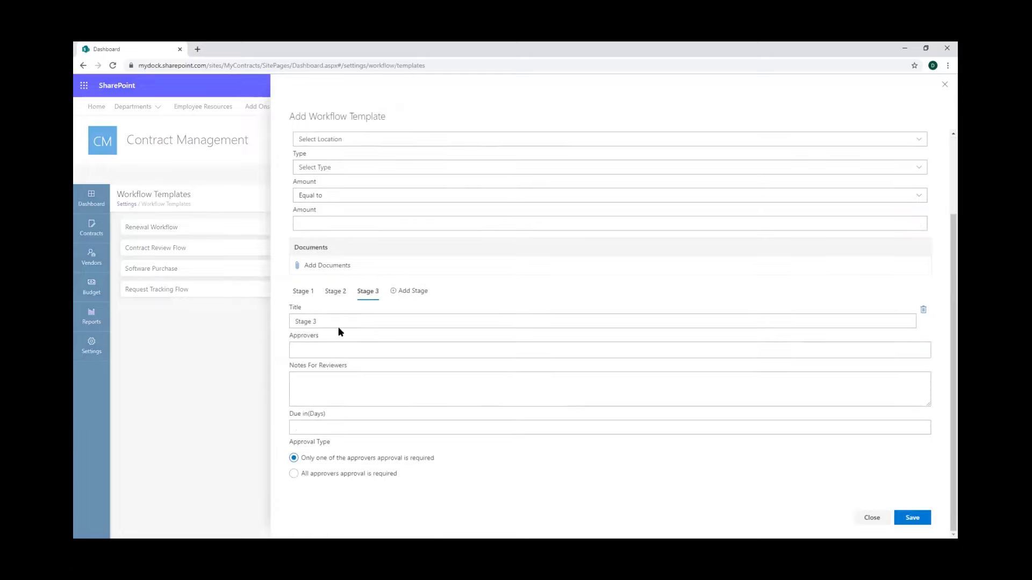
Assign an approver to the third stage and make it due in 5 days
click(330, 343)
text(joe)
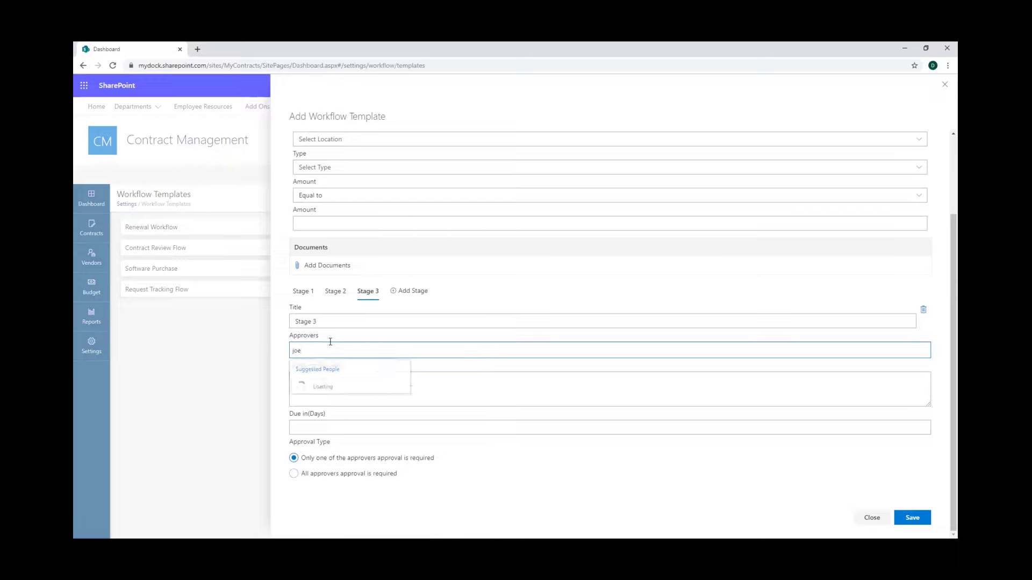
key(Return)
click(314, 424)
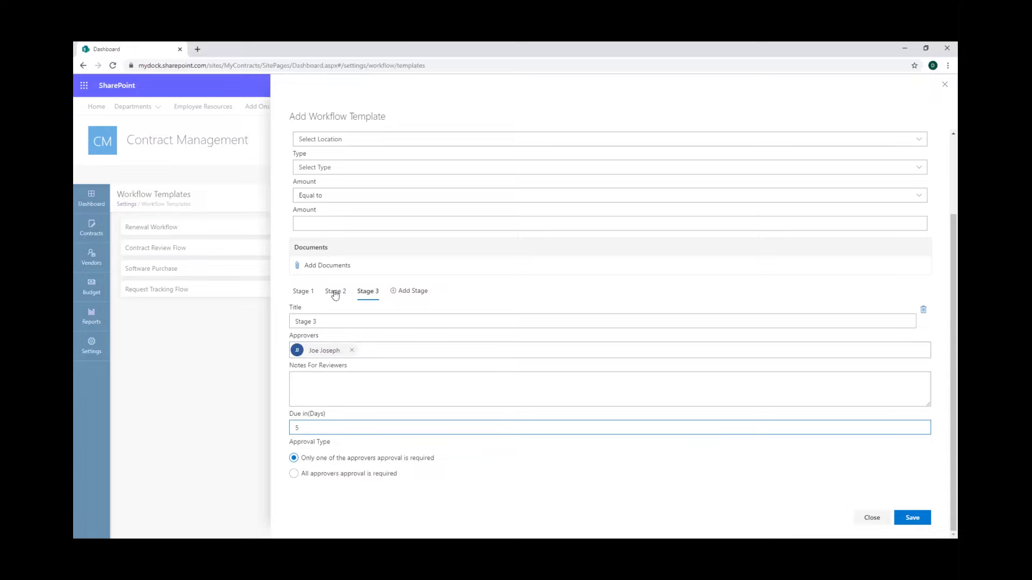
Assign an approver to the first stage of the workflow template
click(312, 292)
click(314, 336)
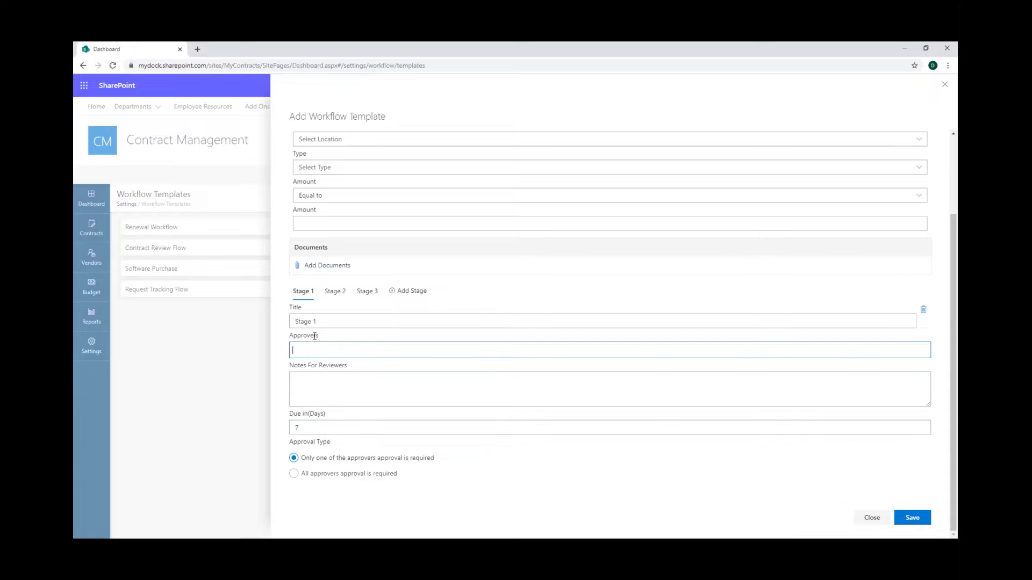
text(ade)
click(321, 388)
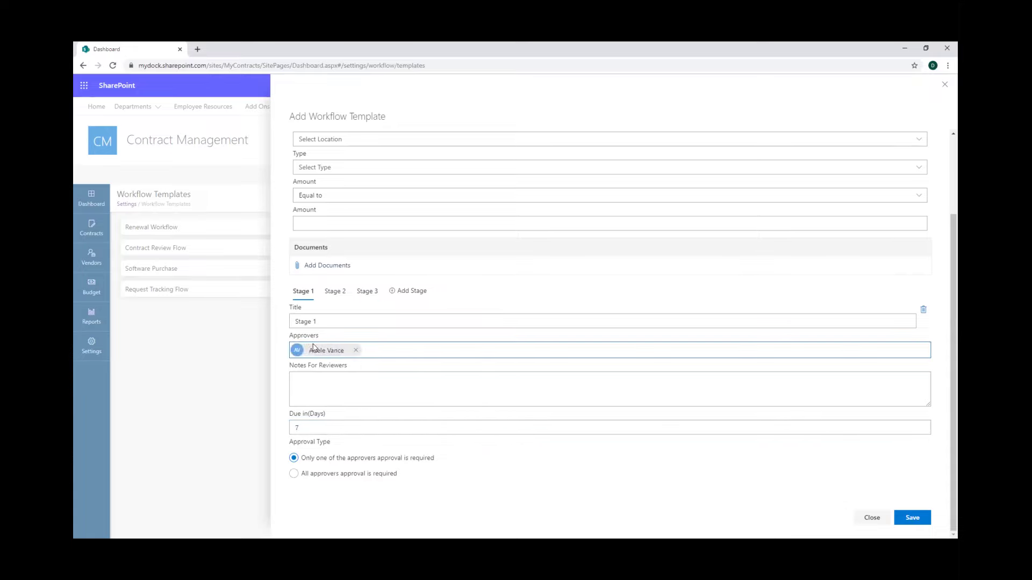
Assign an approver to the second stage and make it due in 4 days
click(334, 292)
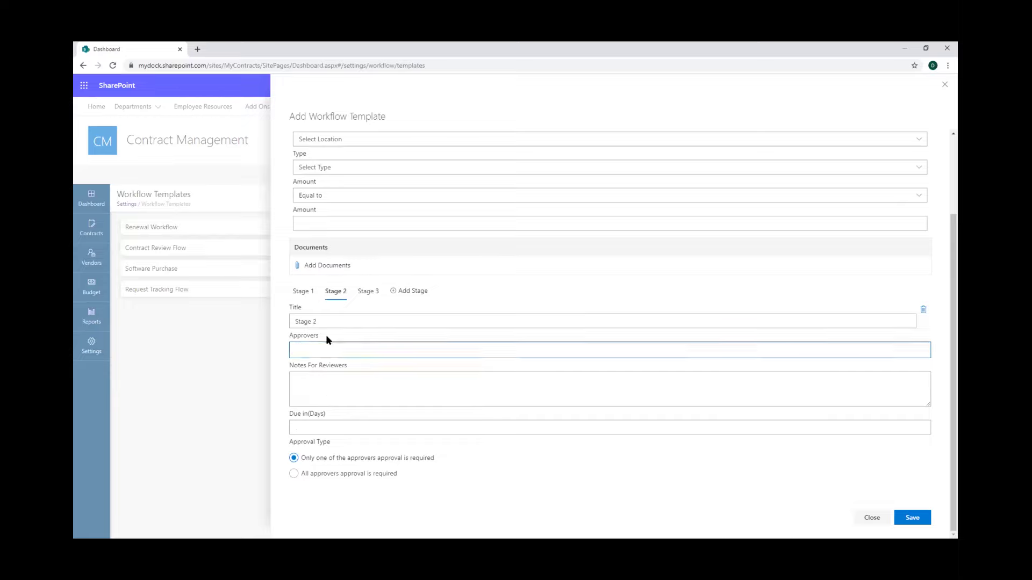
click(327, 337)
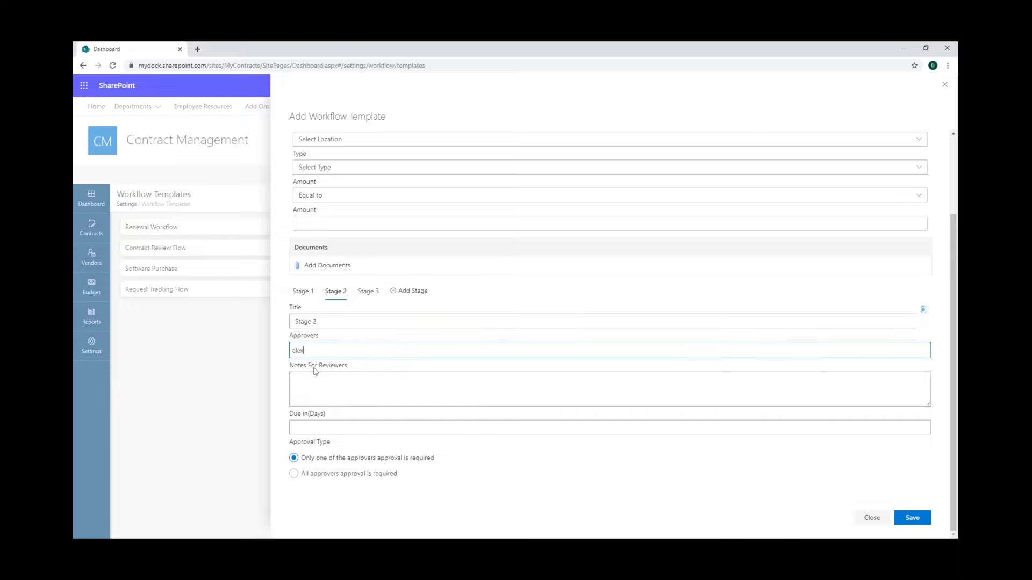
click(335, 388)
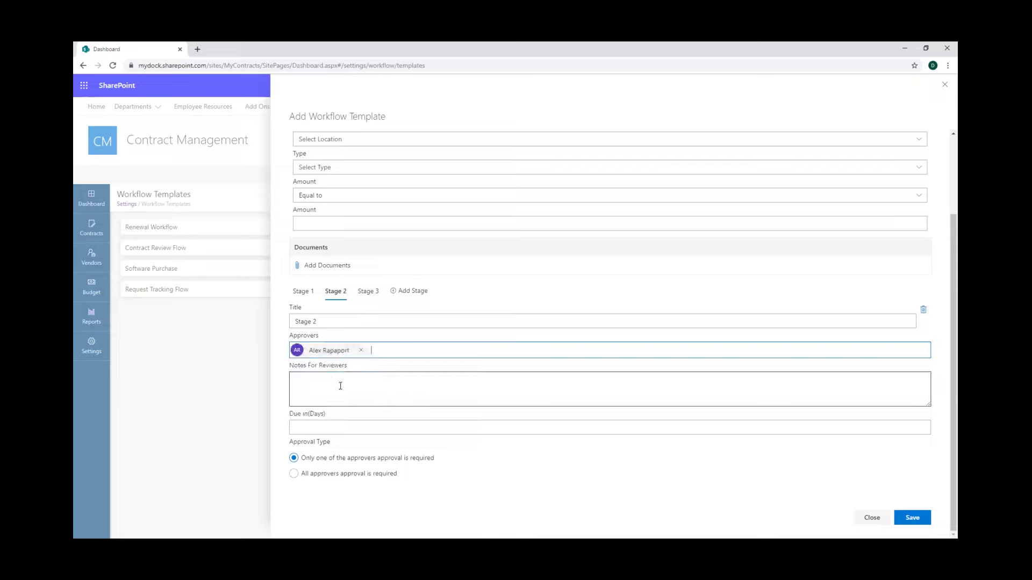
click(341, 431)
Turn off auto apply to all new contracts and enable the workflow level approval type for the IT template
scroll(471, 456, up, 2)
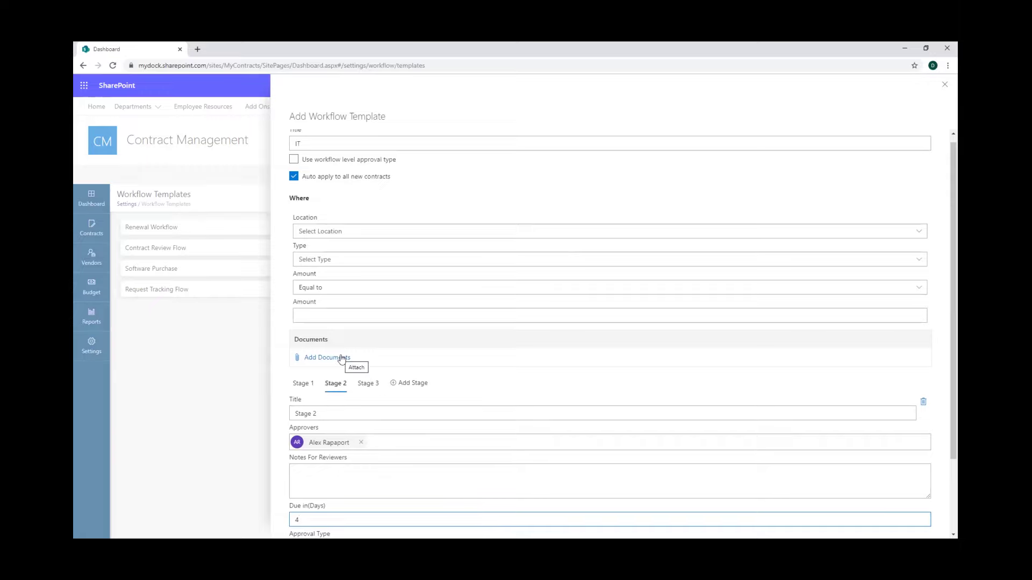
click(294, 177)
click(294, 166)
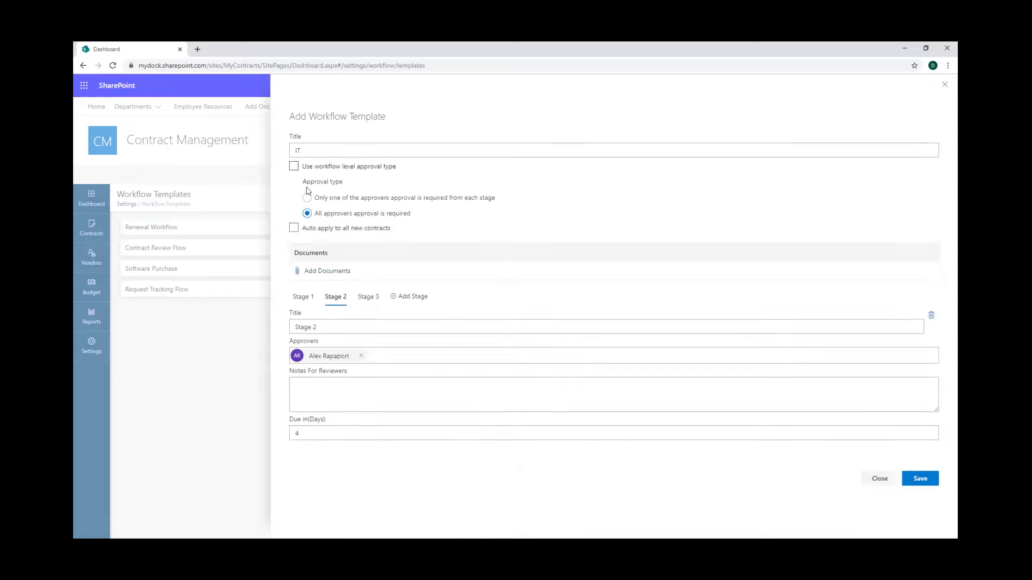
Attach the Approval Best Practices, Approval Checklist and Contract Template documents from the Desktop to the workflow template
click(328, 274)
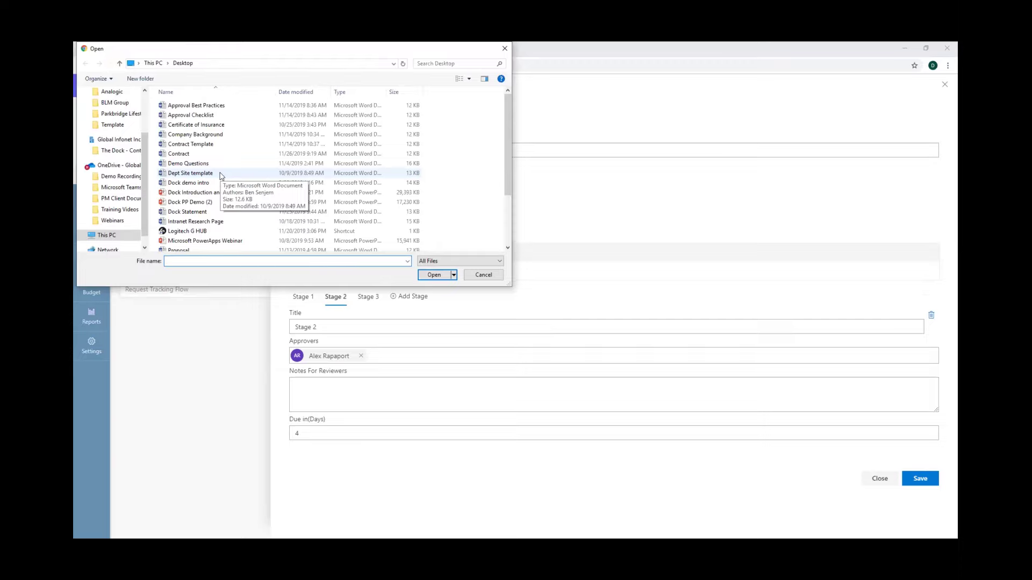
click(205, 107)
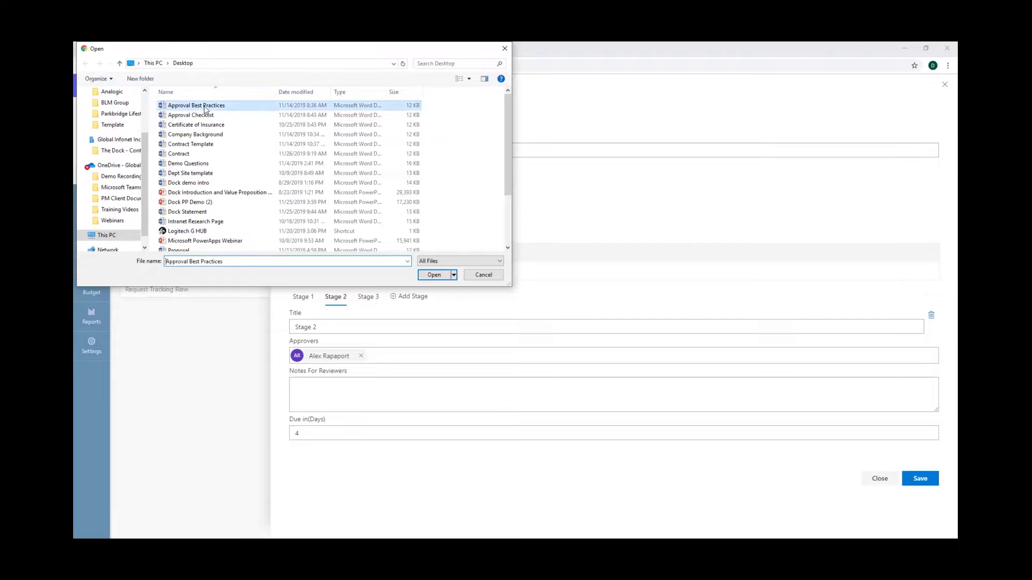
click(428, 275)
click(338, 271)
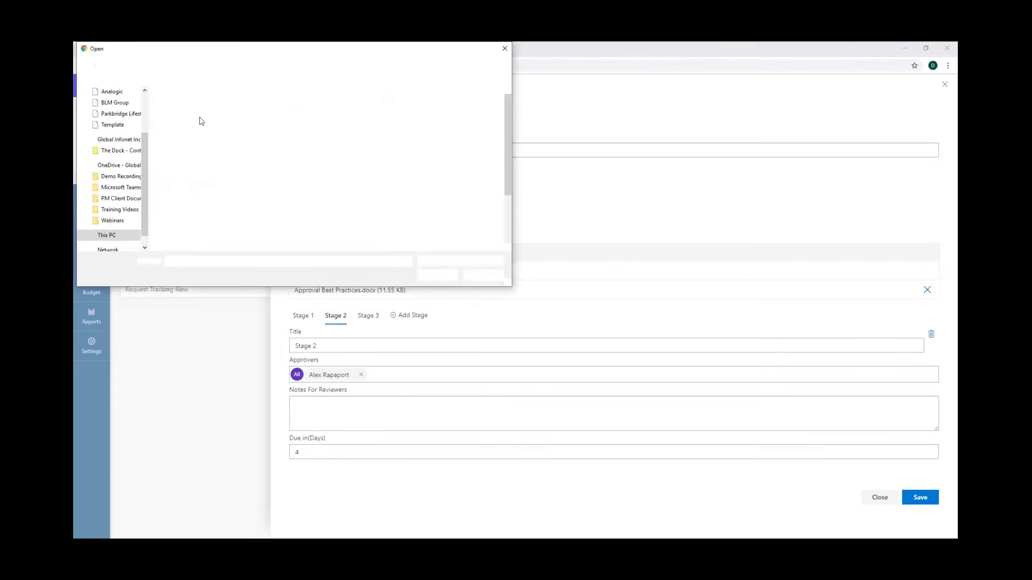
click(191, 115)
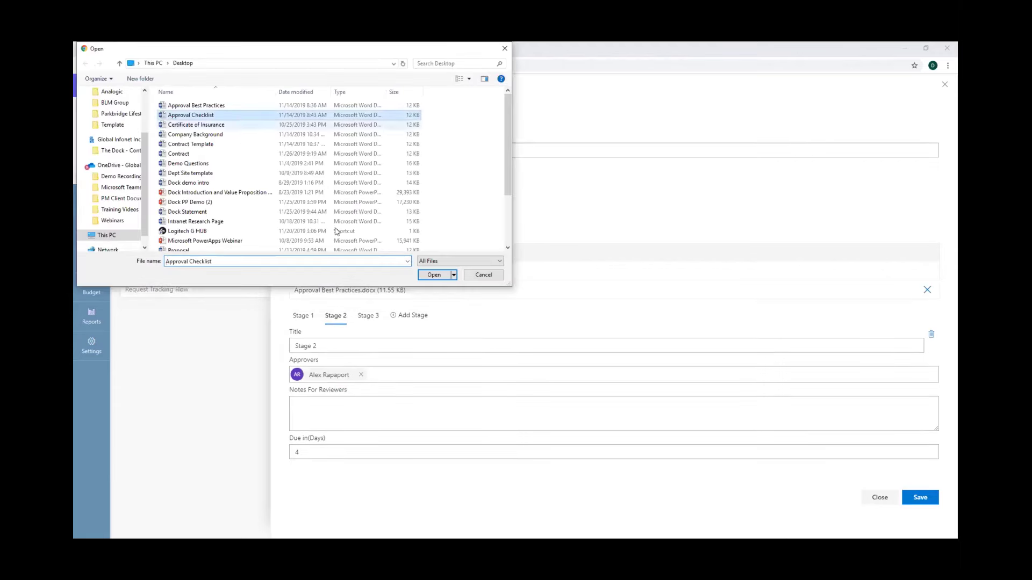
click(428, 275)
click(324, 271)
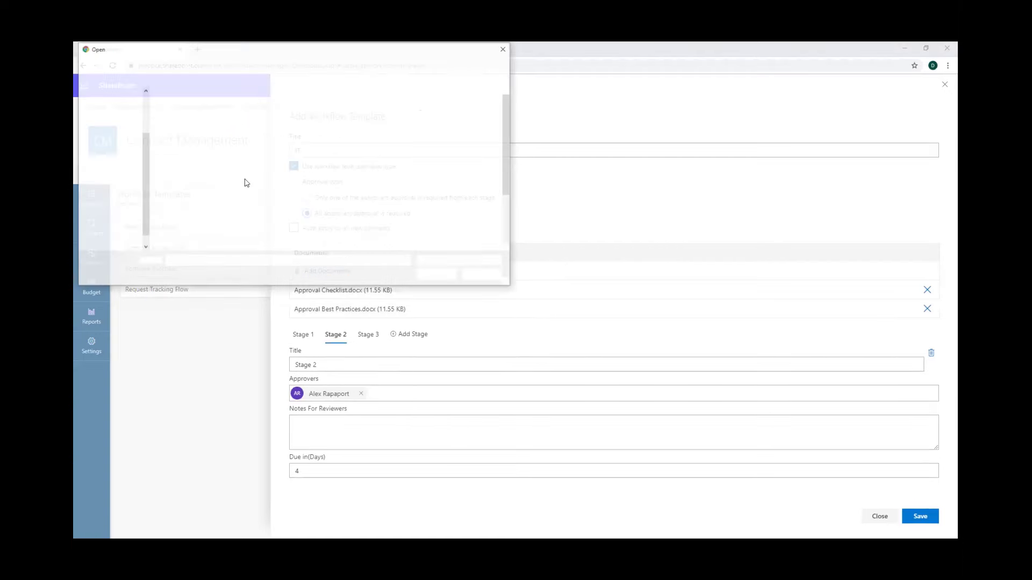
click(199, 144)
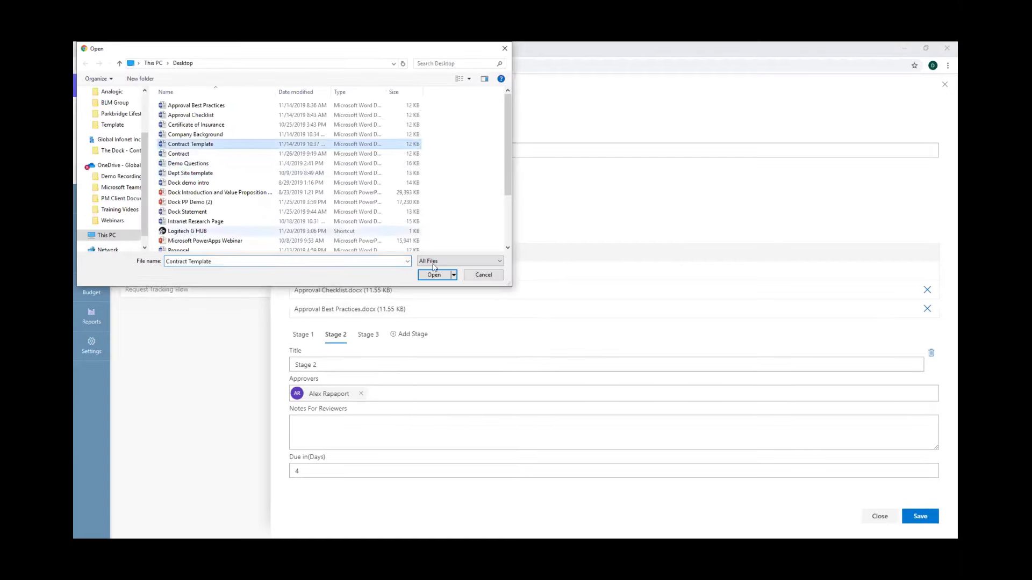
click(432, 274)
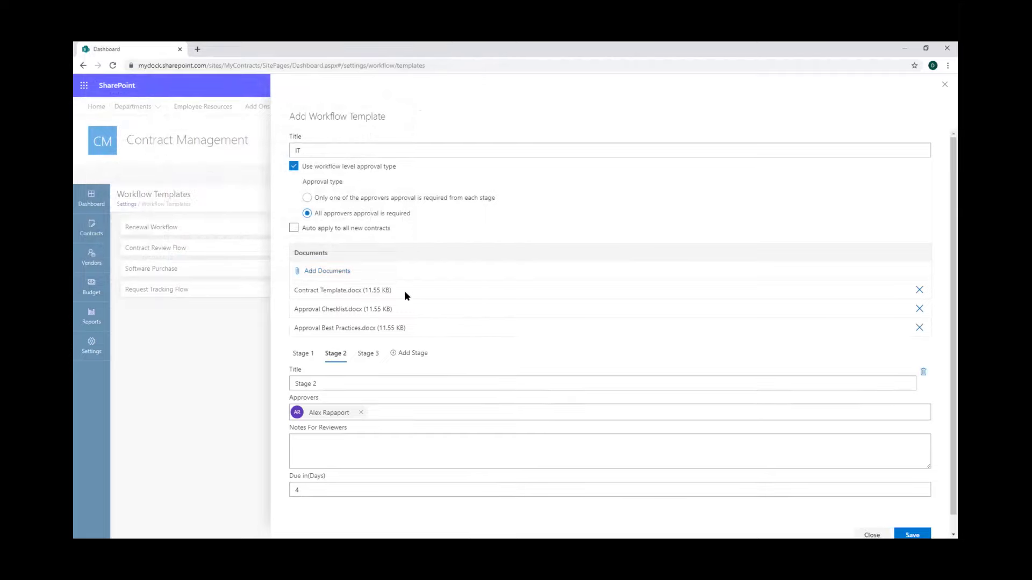
Save the IT workflow template and close its form
scroll(406, 296, down, 1)
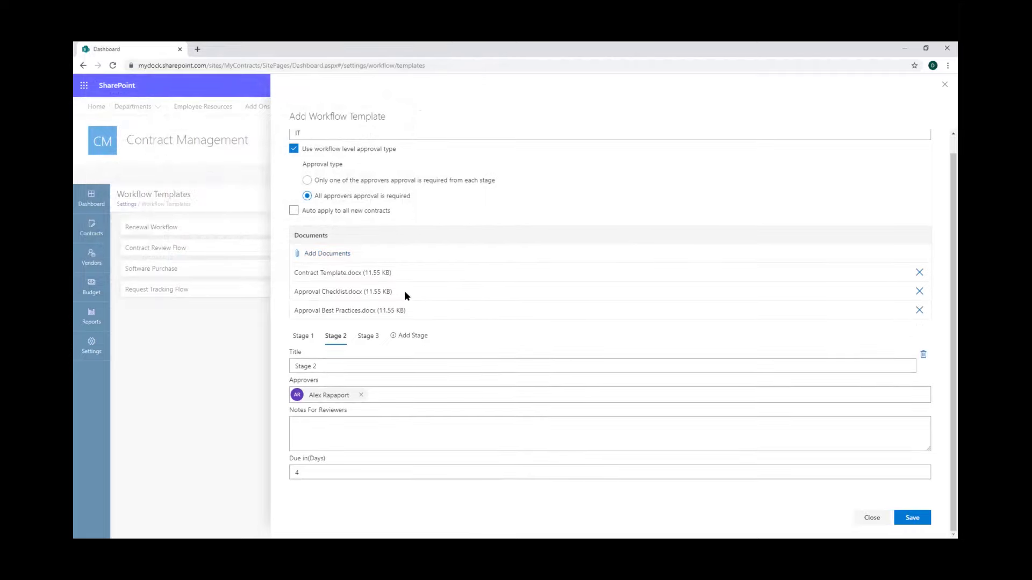
click(913, 518)
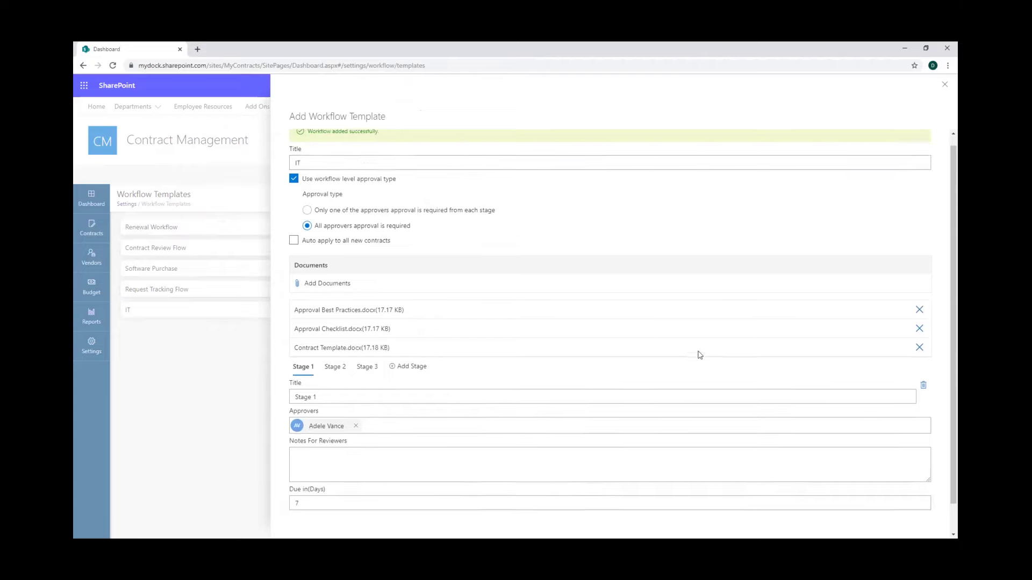
click(872, 518)
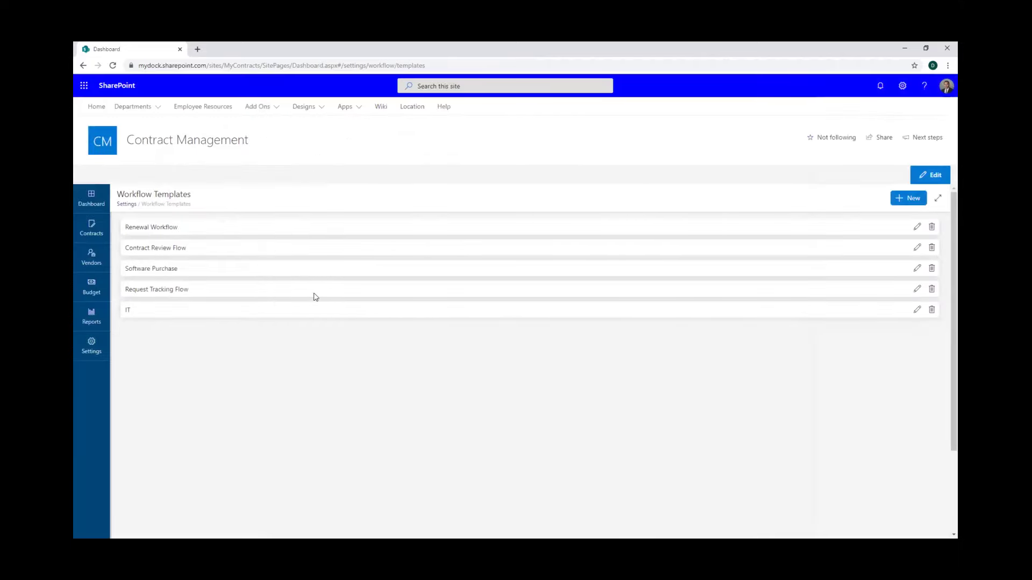
Start a new contract and name it Internet Providers
click(100, 229)
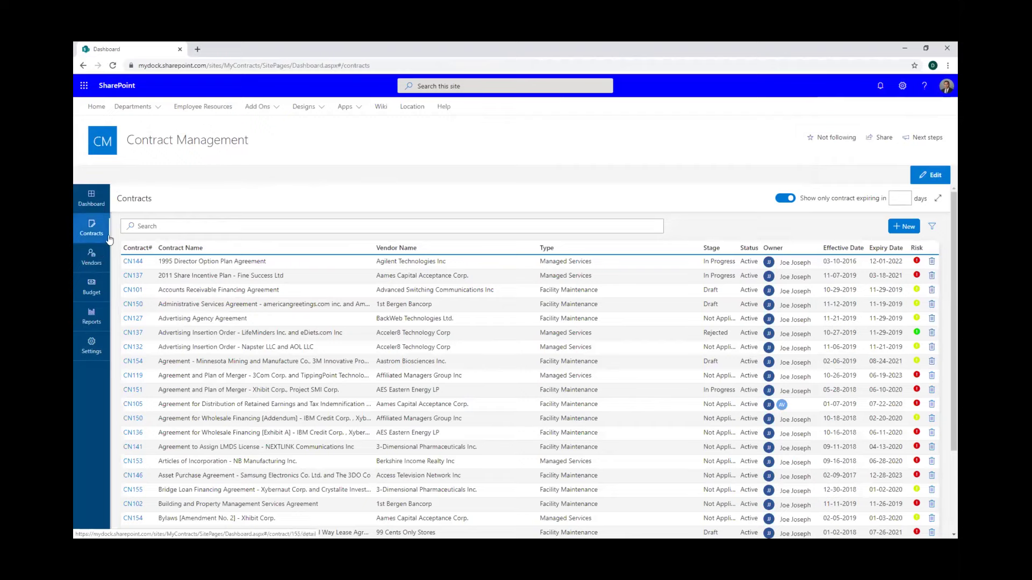
click(907, 228)
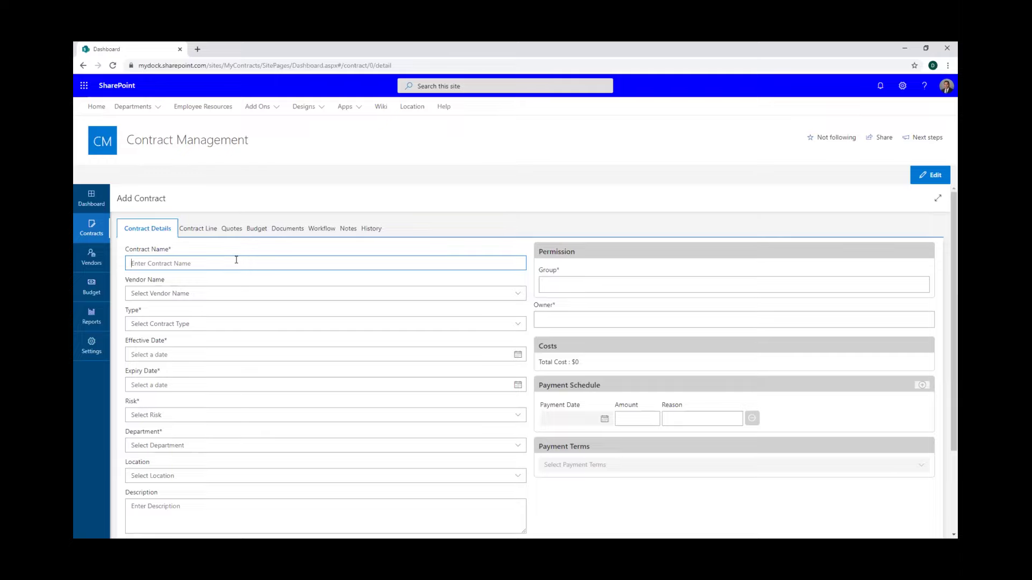
text(Internet Pr)
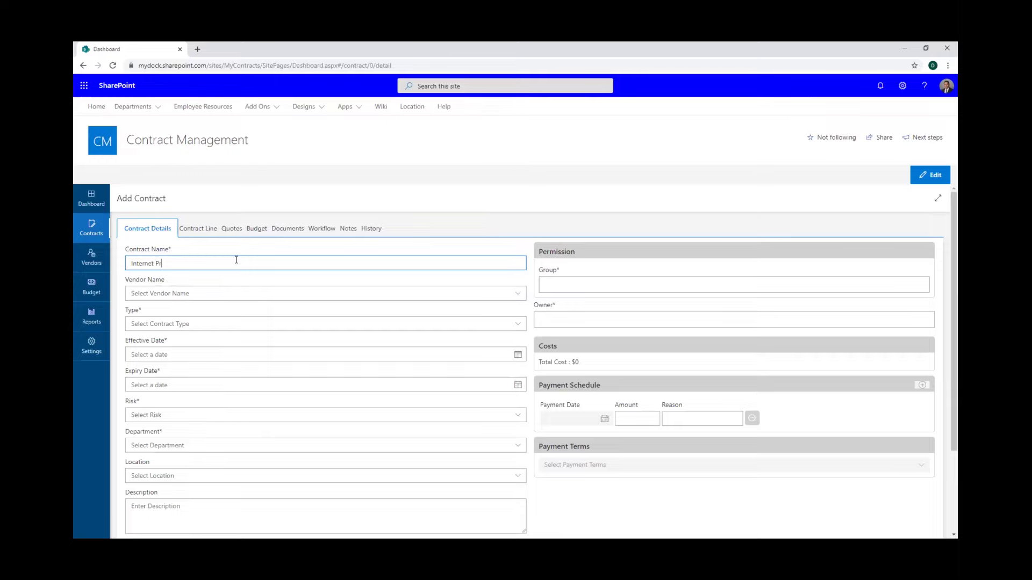
text(oviders)
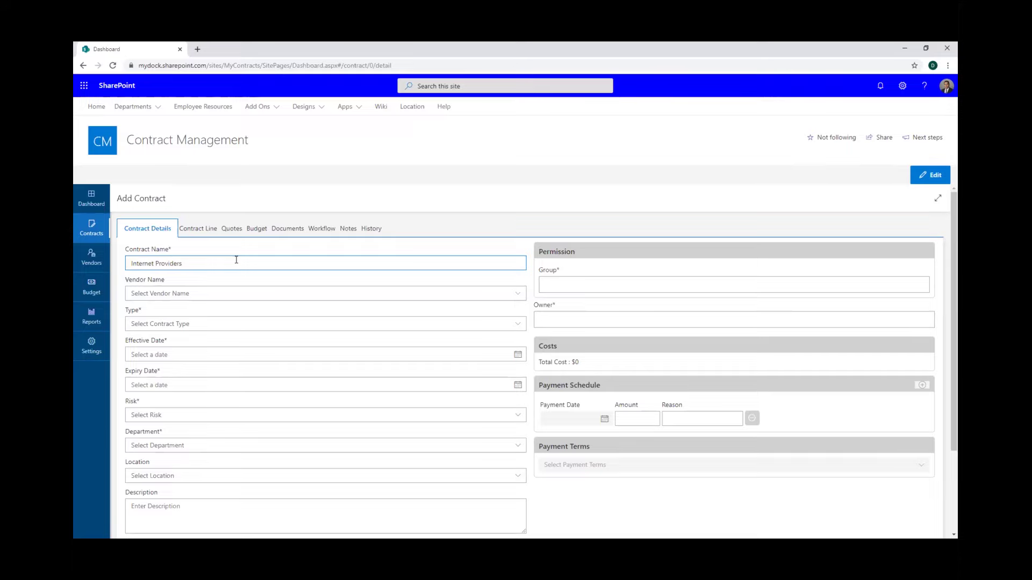
Set the contract type to Managed Services, leaving the vendor unselected
click(240, 293)
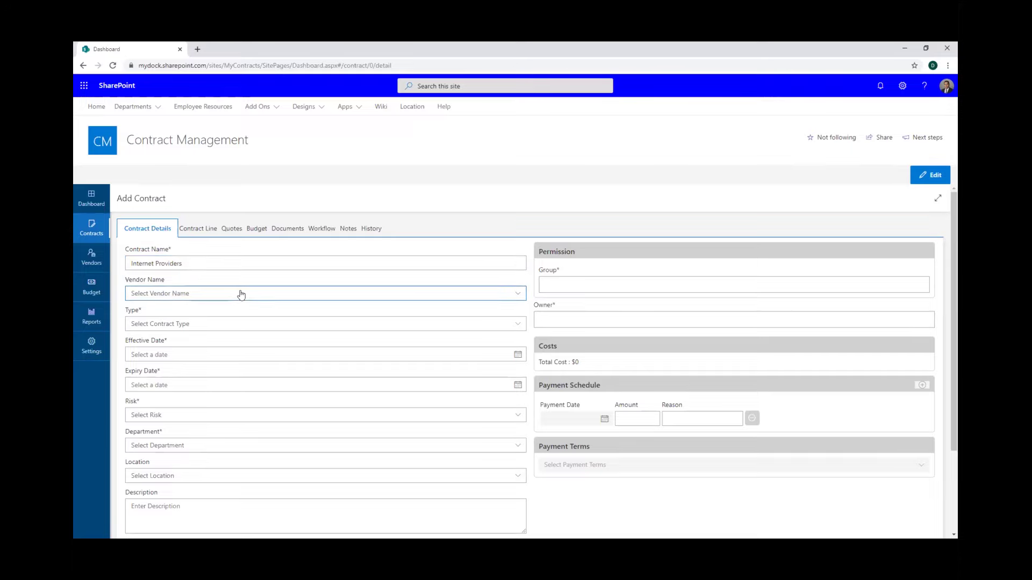
click(297, 199)
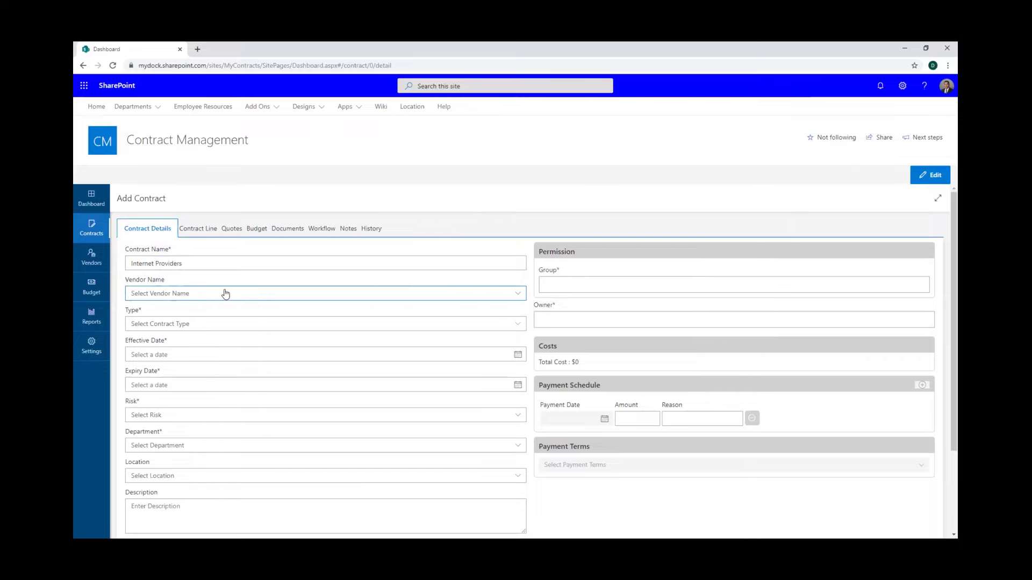
click(198, 323)
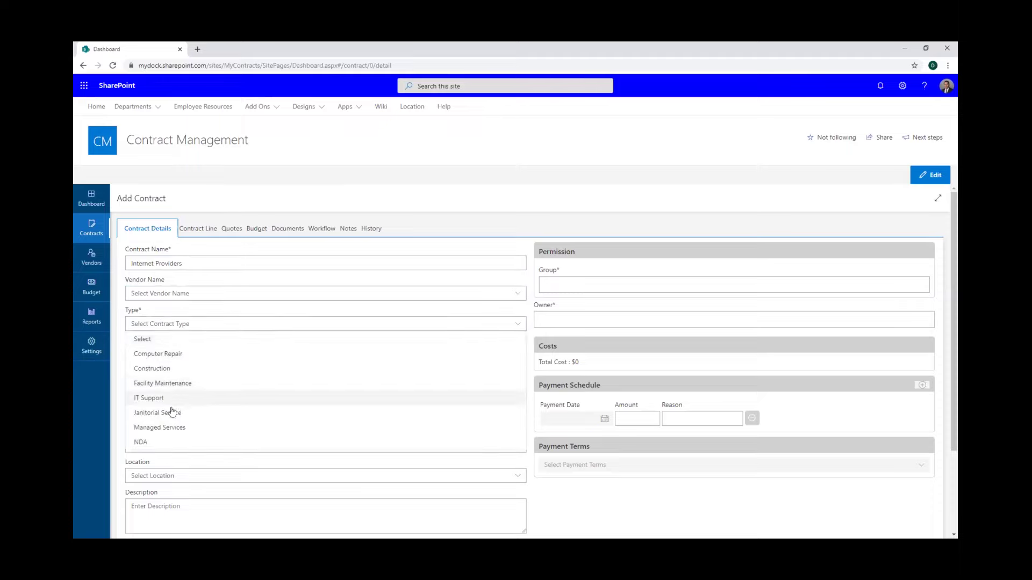
click(171, 428)
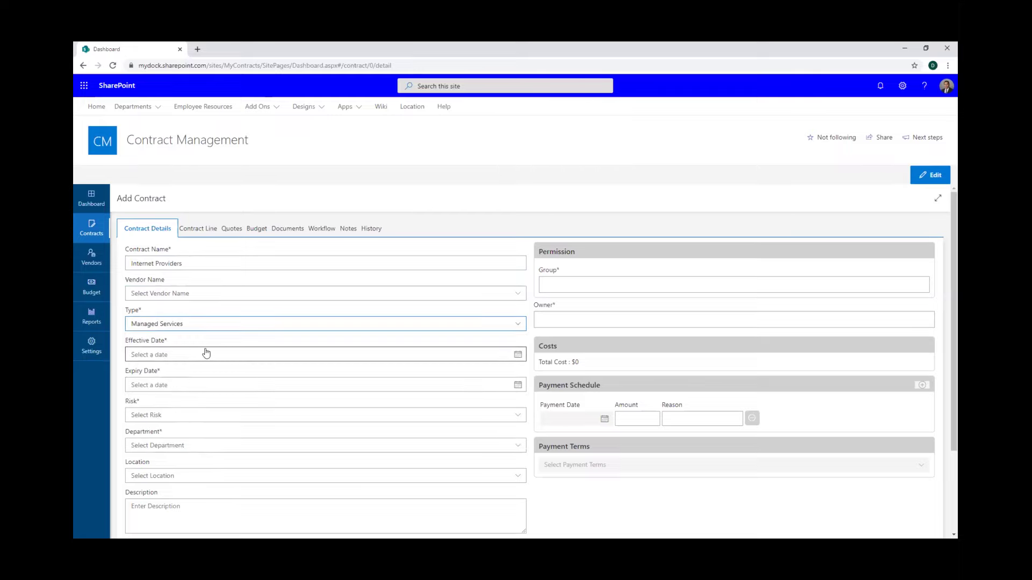
Set the contract's effective date to January 1, 2020 and its expiry date to December 31, 2020
click(183, 353)
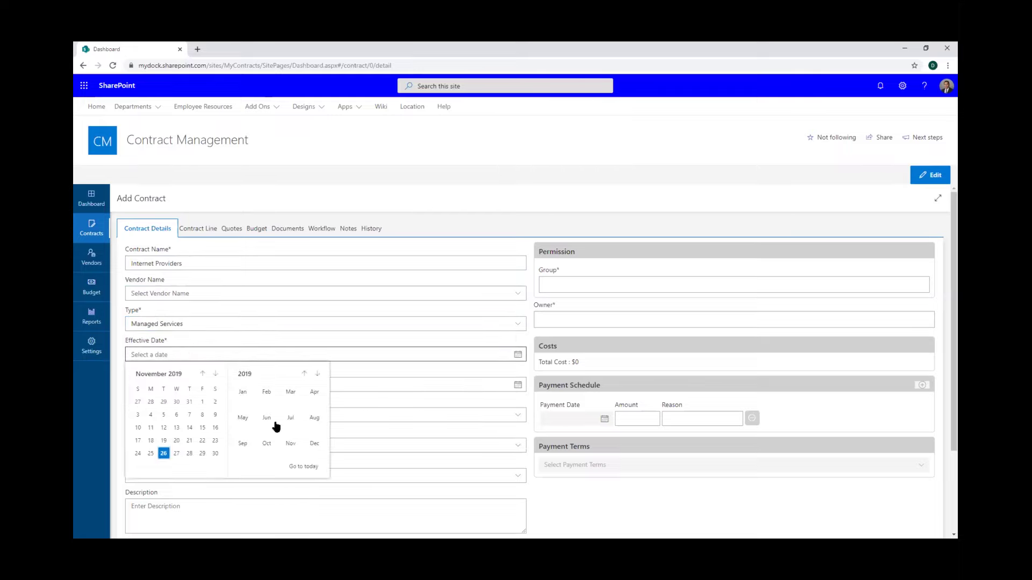
click(318, 374)
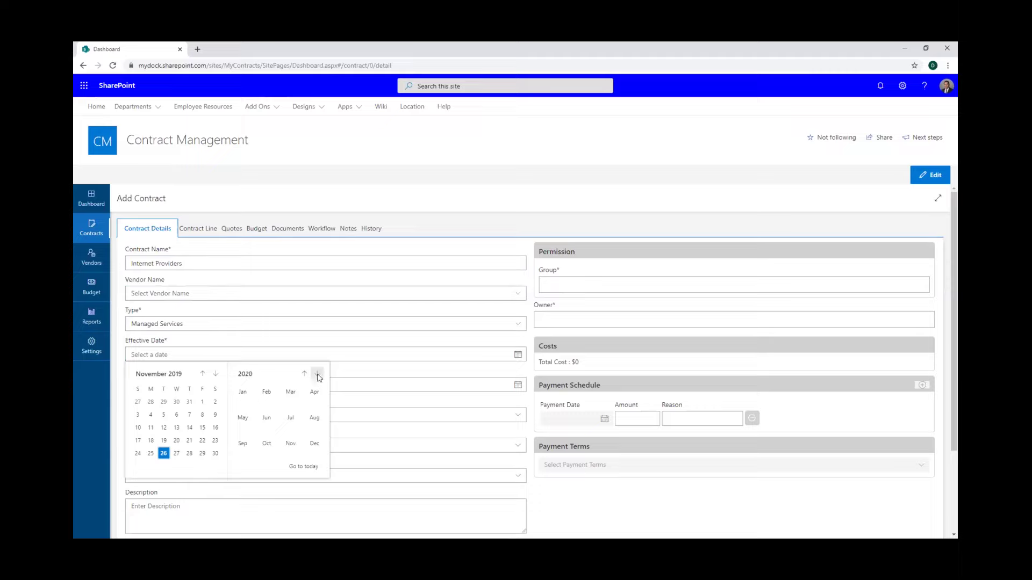
click(241, 394)
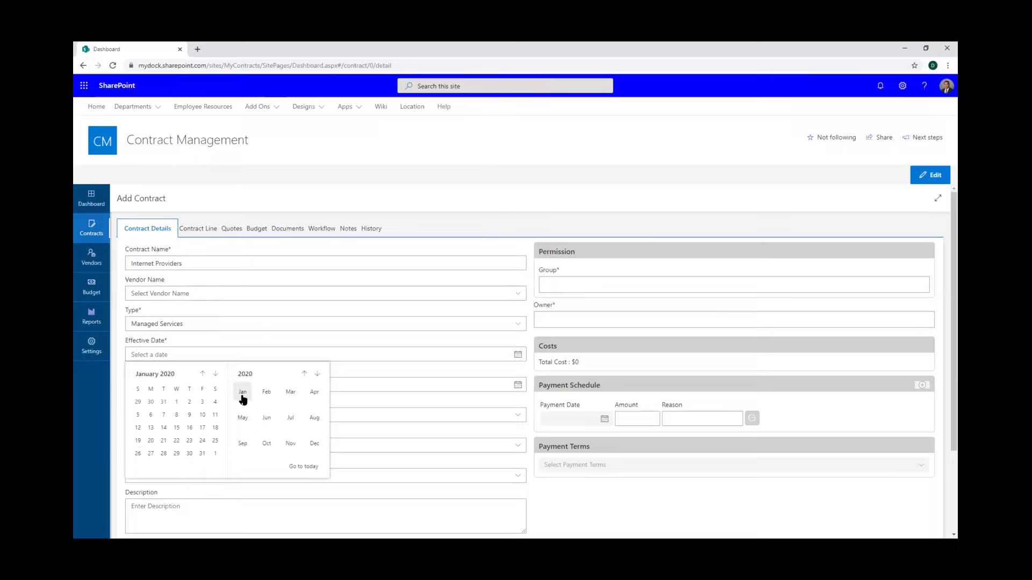
click(177, 402)
click(288, 387)
click(317, 406)
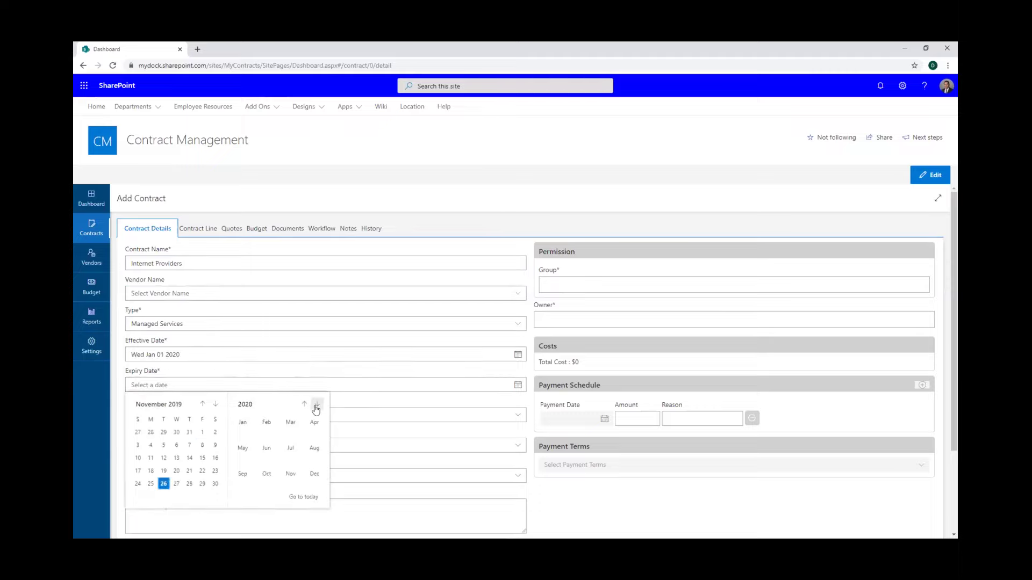
click(314, 473)
click(188, 484)
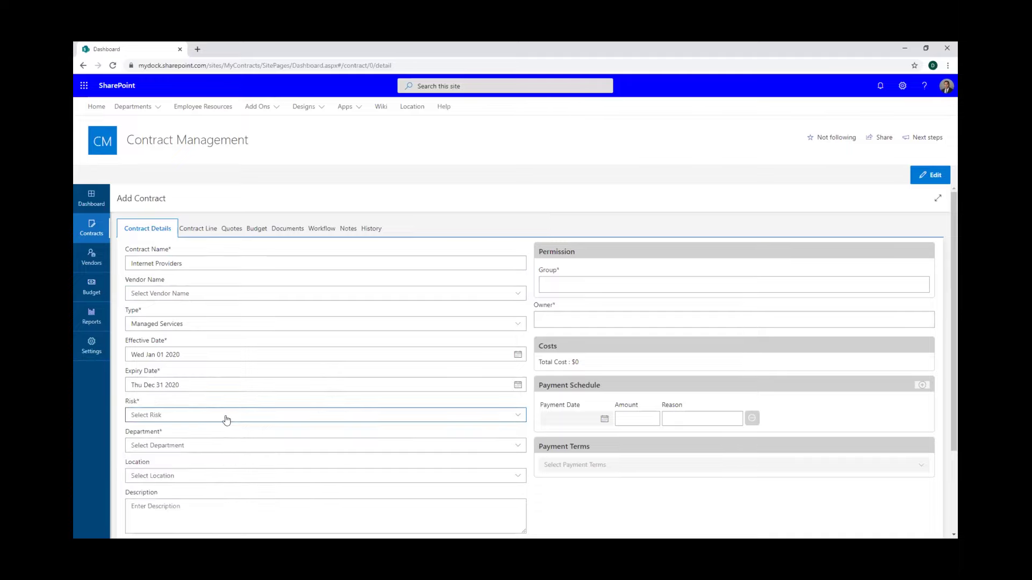
Set the contract's risk to Low and its department to Information Technology
click(226, 416)
click(185, 460)
click(192, 449)
scroll(192, 452, down, 2)
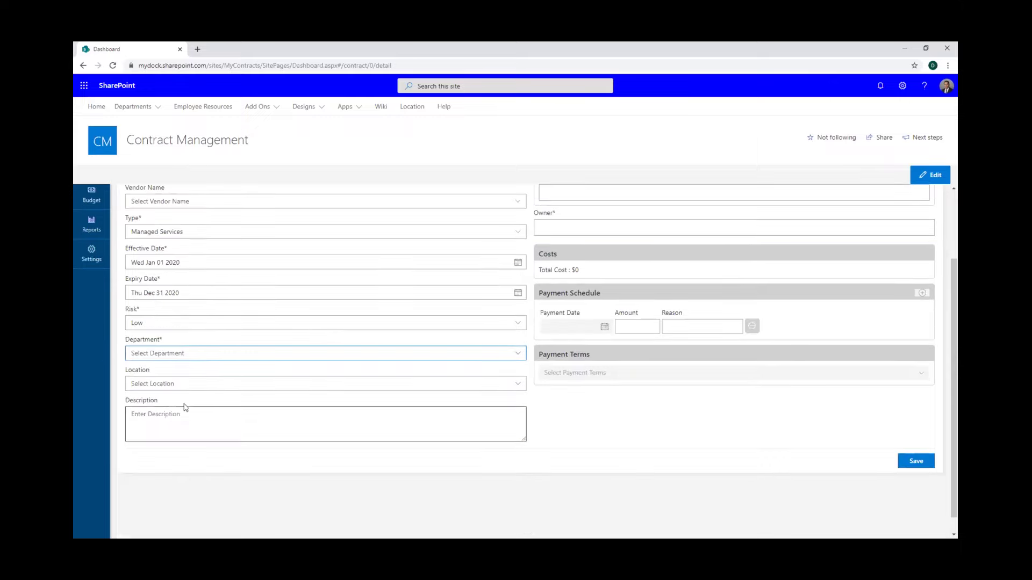
click(186, 354)
click(167, 430)
Set the contract's location to California and enter the description "Shpping for internet providers"
click(185, 385)
click(172, 429)
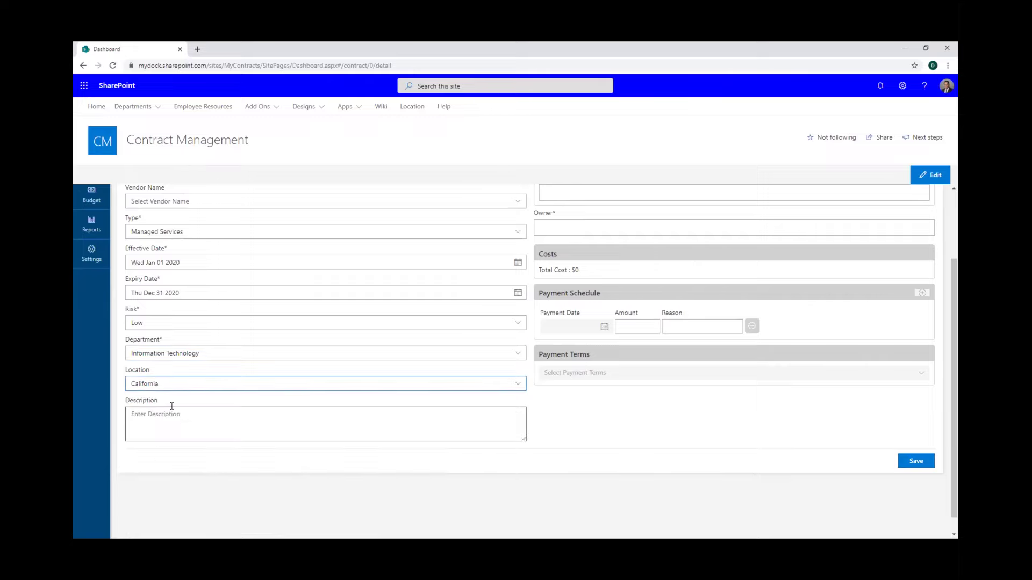
key(Tab)
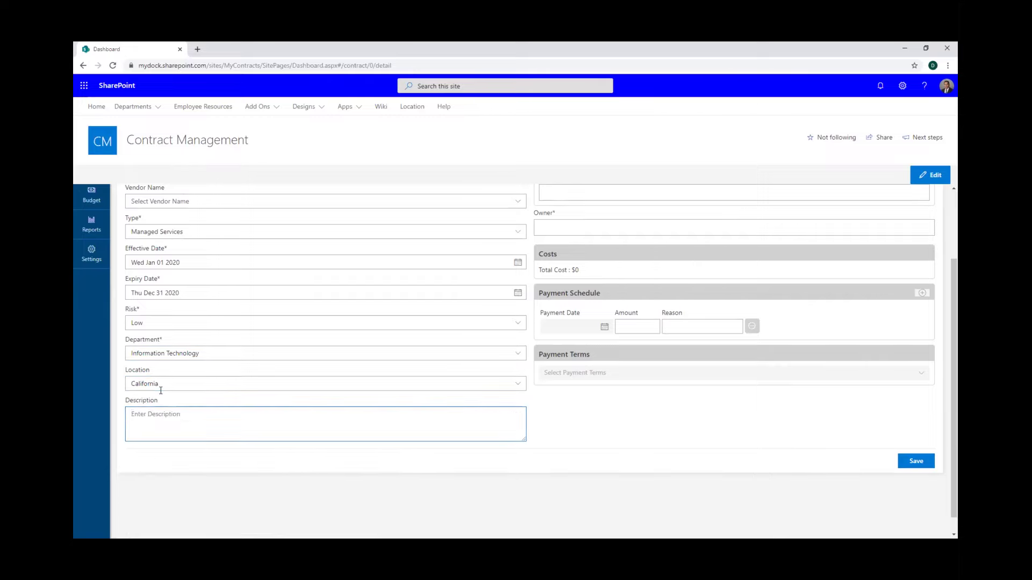
text(Shpping for internet providers)
Give the IT group permission on the contract and assign the contract owner
scroll(409, 413, up, 1)
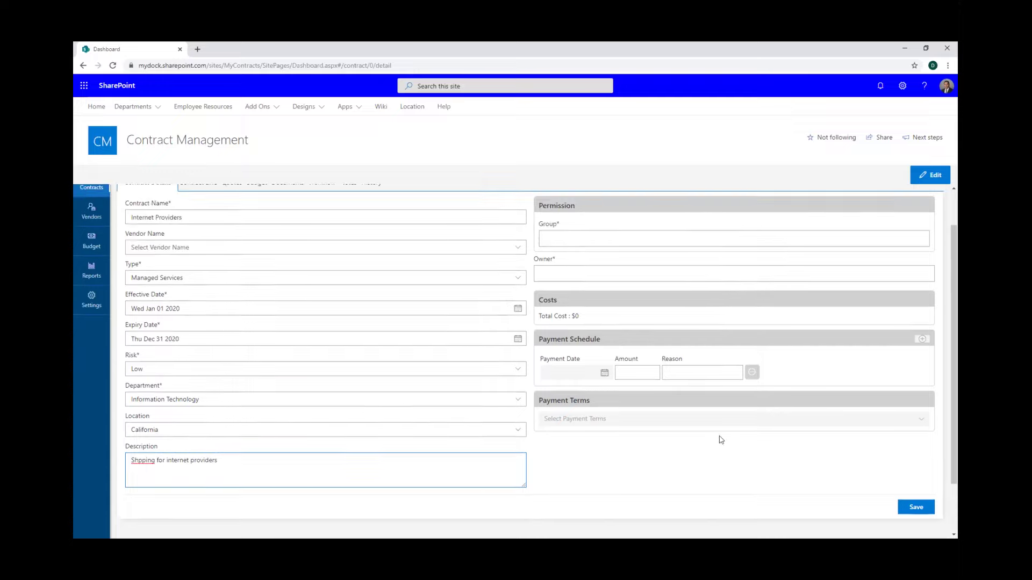
scroll(787, 480, up, 1)
click(633, 285)
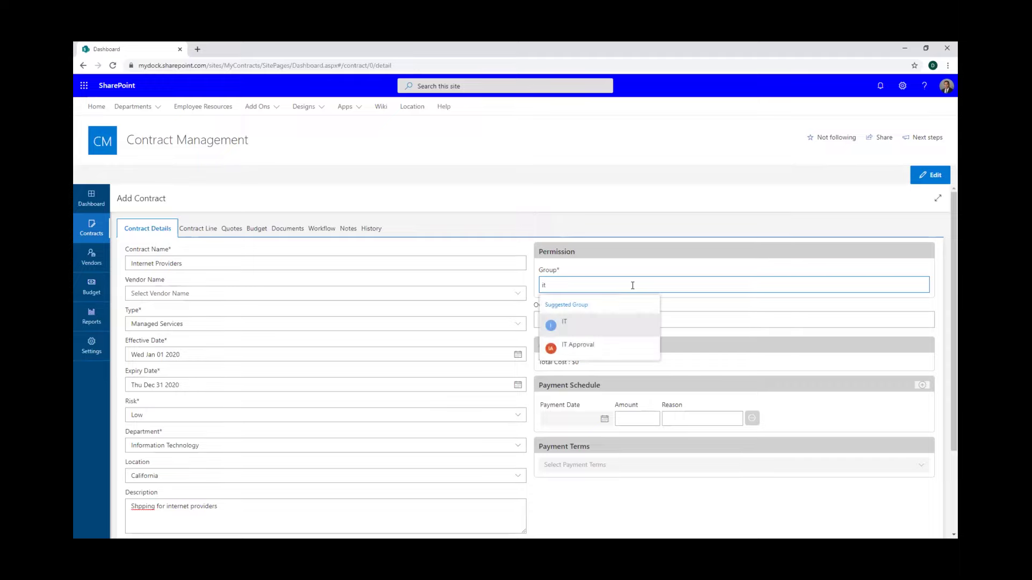
key(Return)
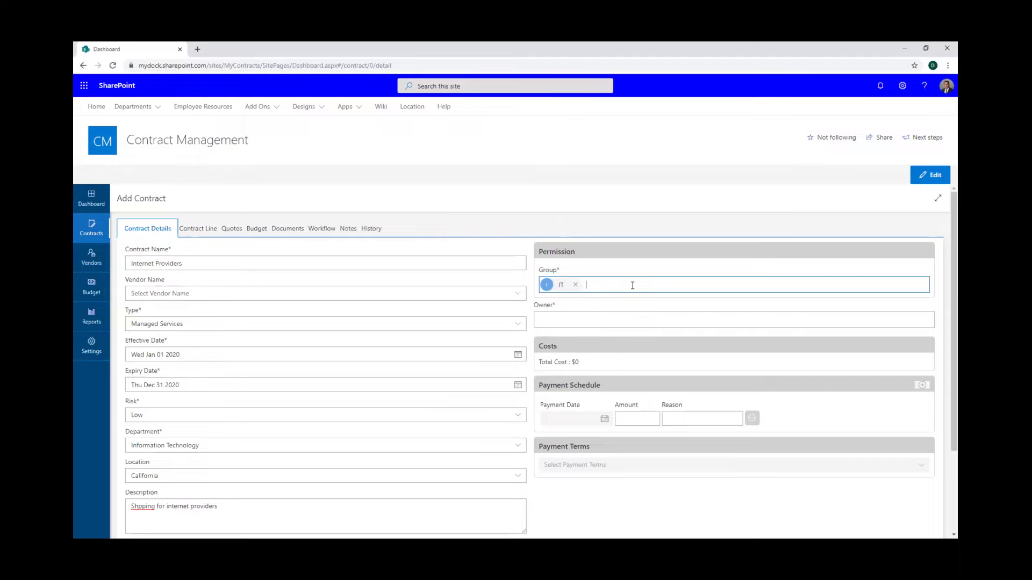
click(602, 312)
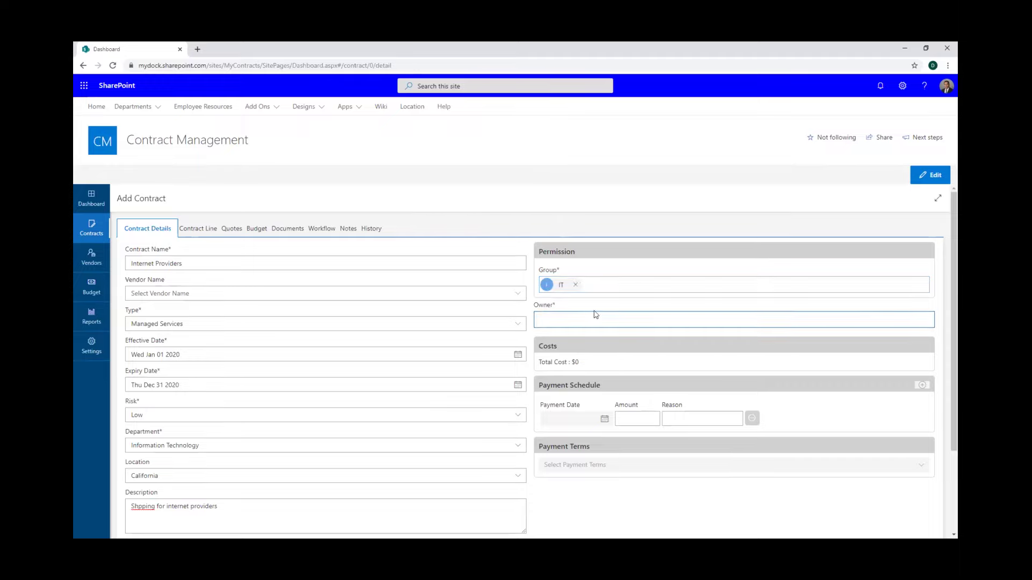
key(Return)
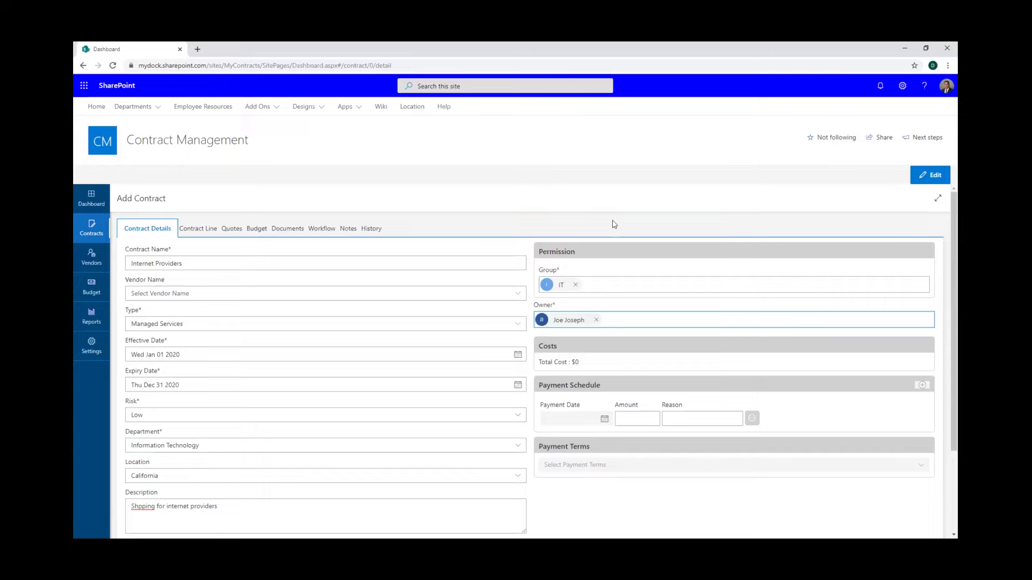
Save the new contract and submit its workflow template choice as Not applicable
scroll(616, 284, down, 2)
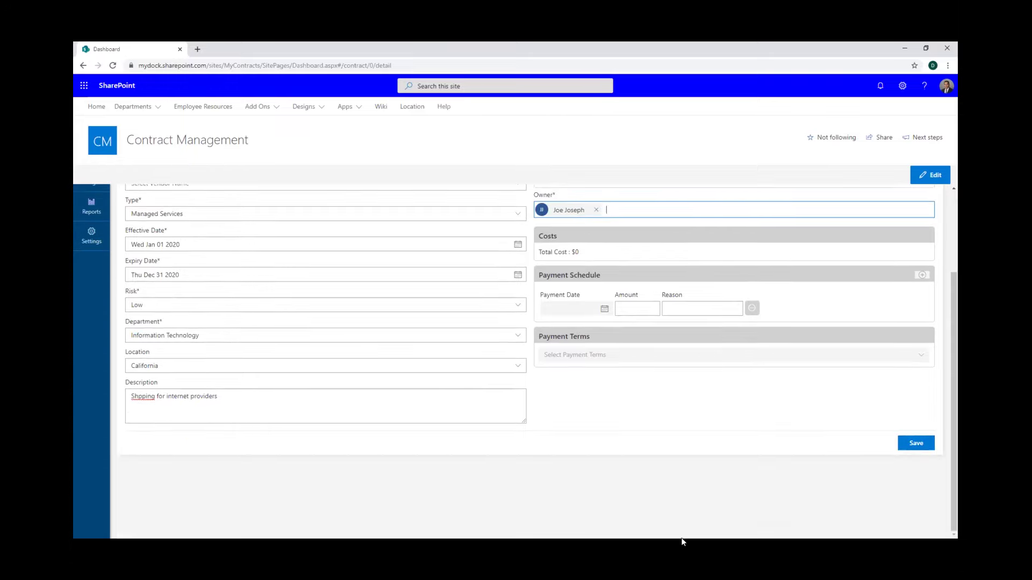
click(919, 445)
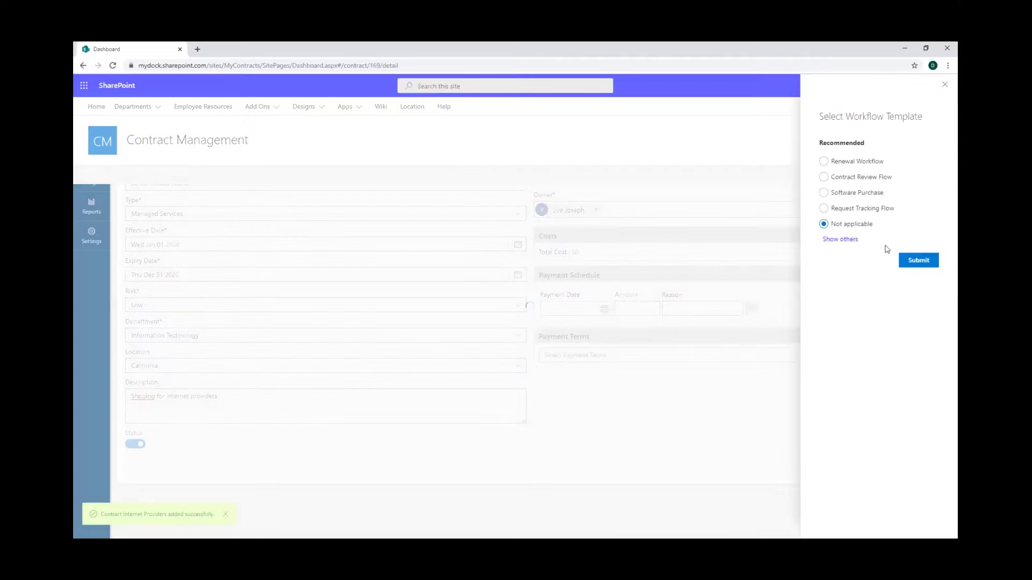
click(919, 261)
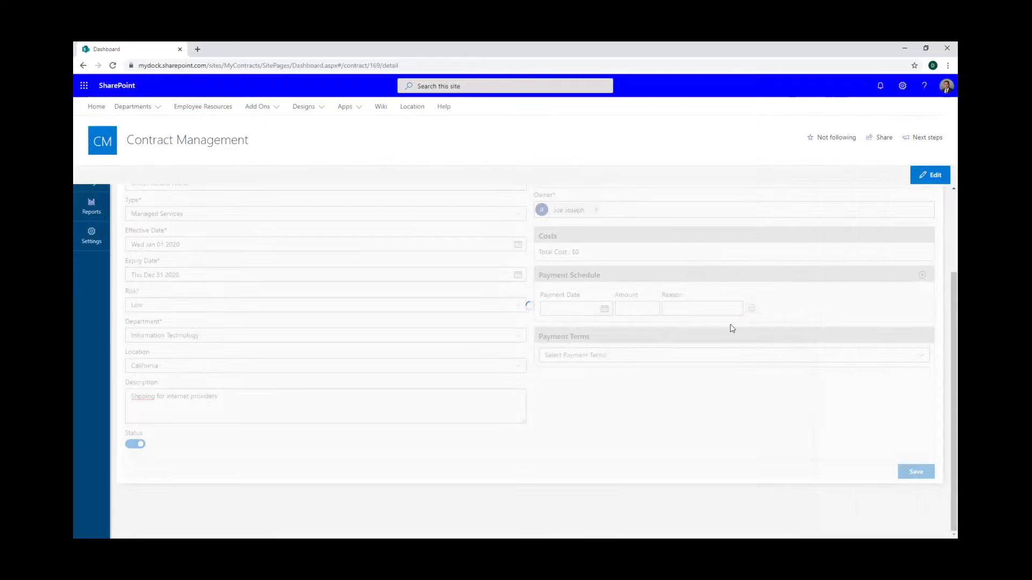
Start a quote for the Internet Providers contract named "Att Internet" with AT&T as the vendor
scroll(441, 326, up, 2)
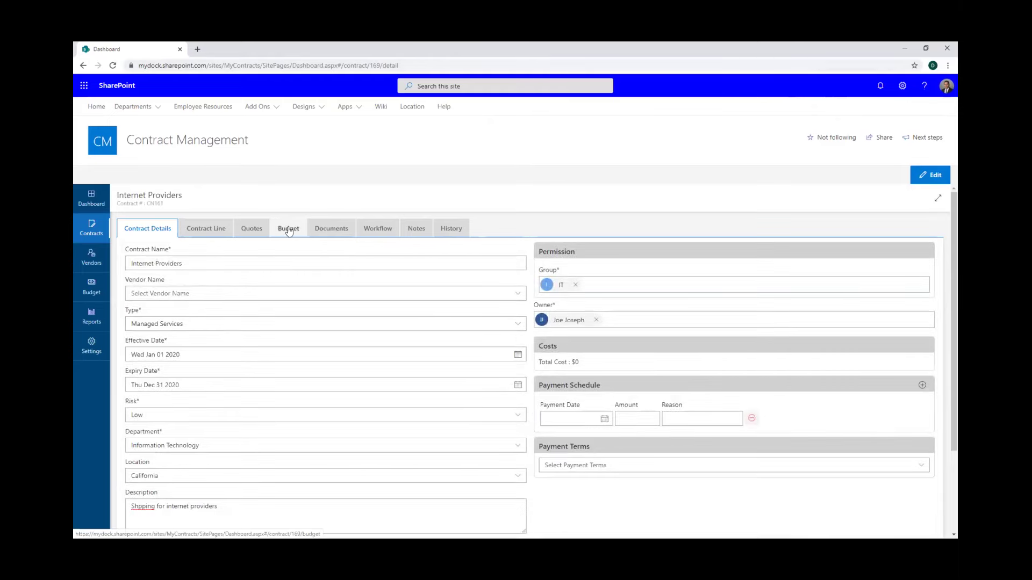
click(244, 236)
click(214, 283)
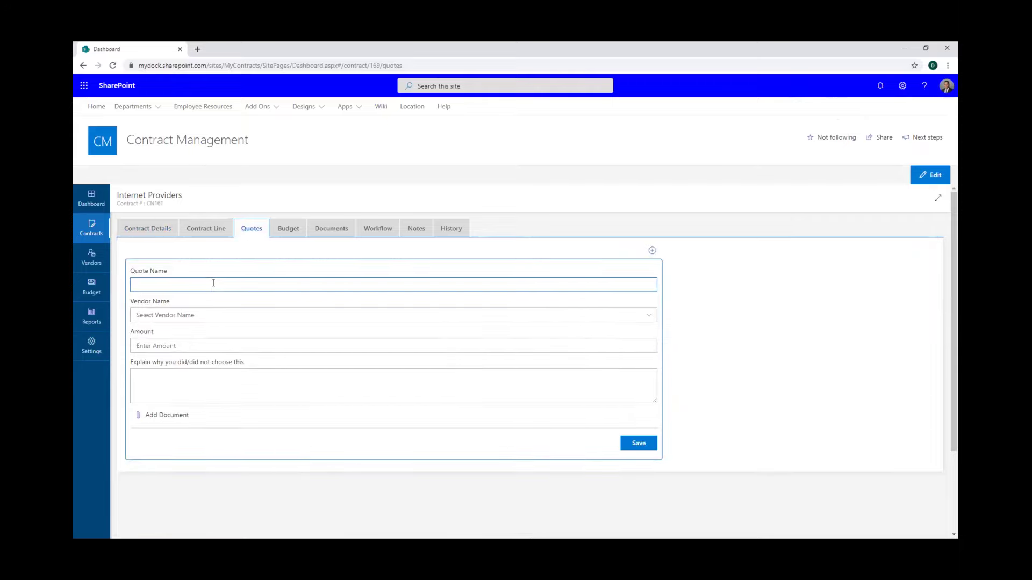
text(Att Internet)
click(205, 317)
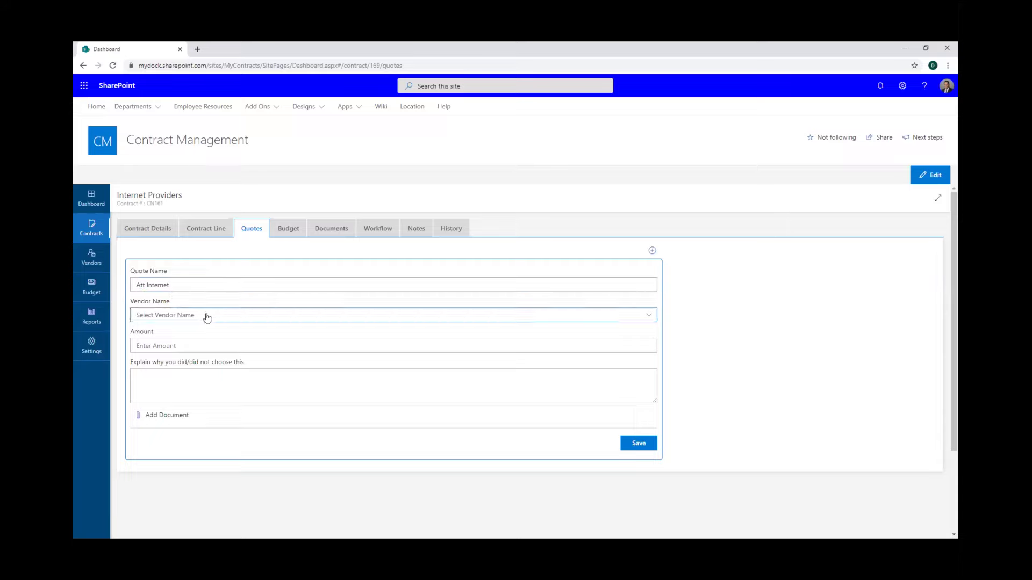
scroll(264, 387, down, 5)
scroll(254, 408, down, 5)
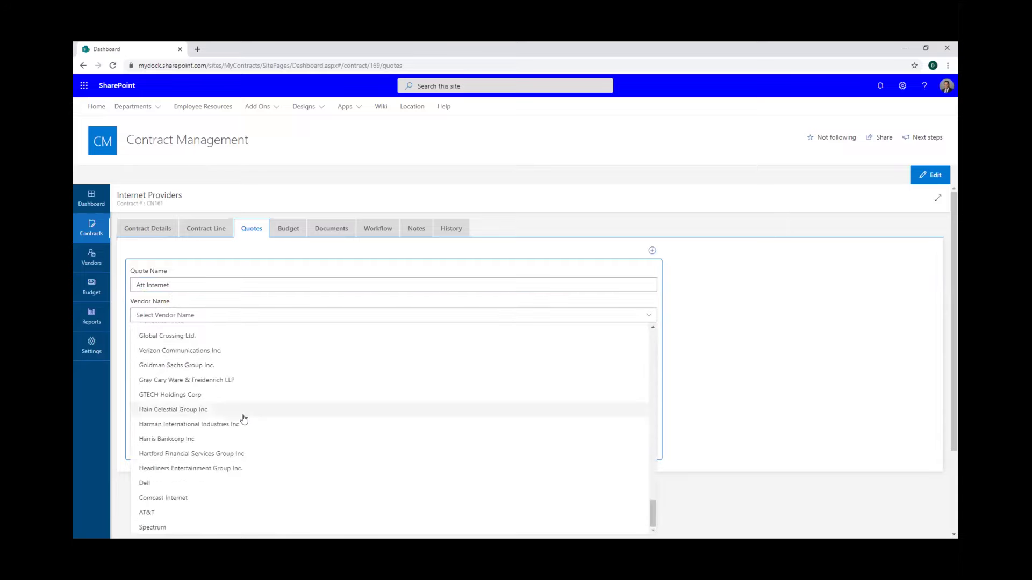
click(166, 516)
Set the quote's amount to 700 and begin the explanation of why it was or was not chosen
click(184, 344)
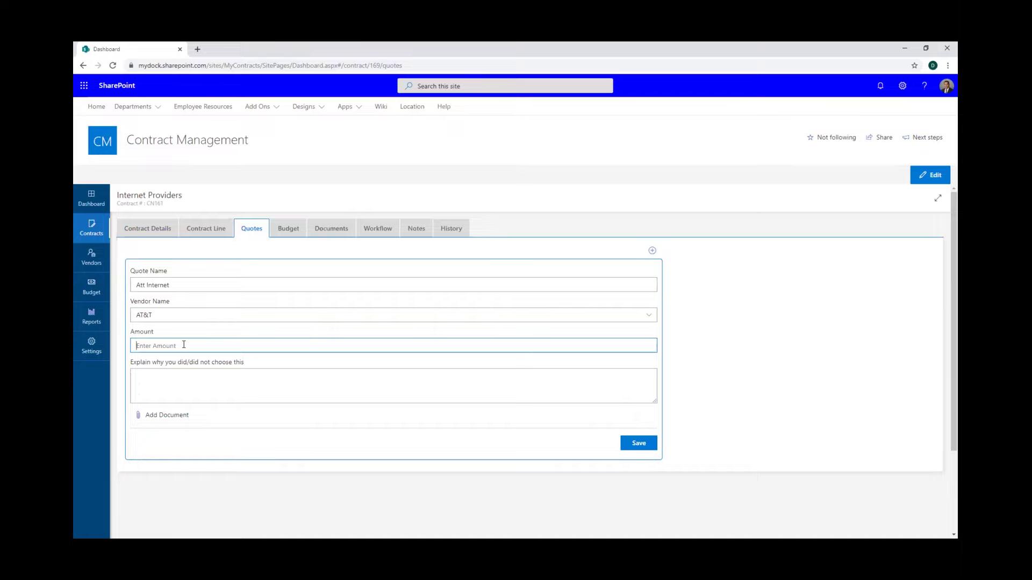
text(700)
click(173, 377)
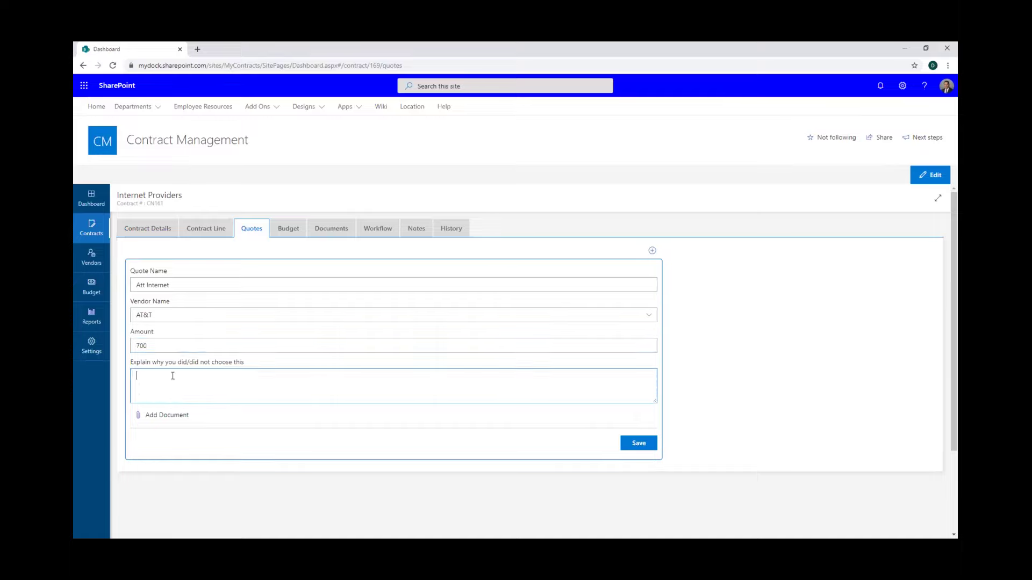